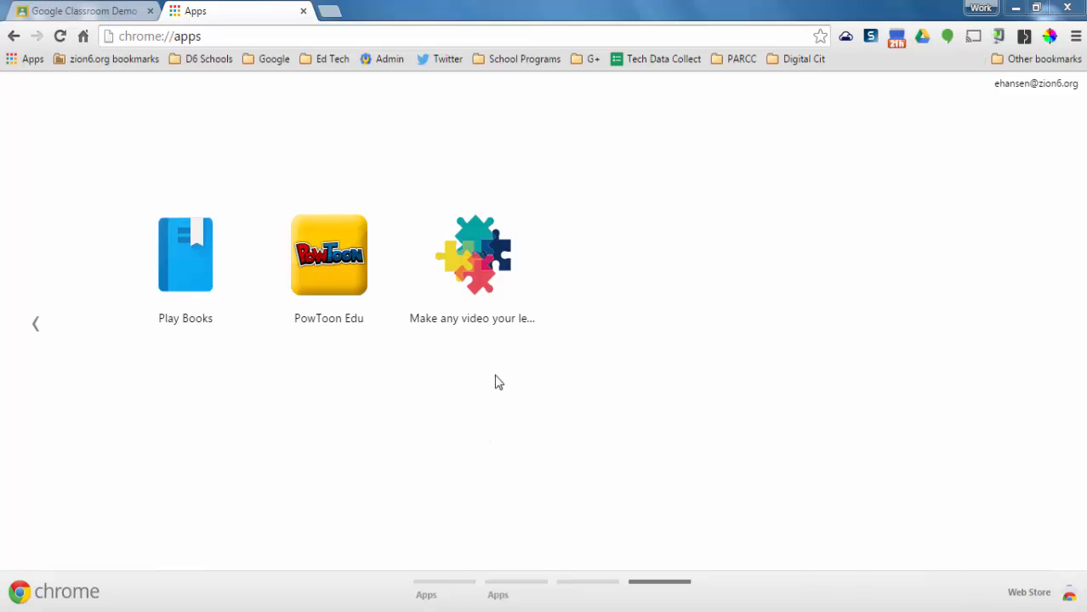
# - Open the Chrome Web Store from the browser's apps page and search it for "edpuzzle"
pyautogui.click(33, 58)
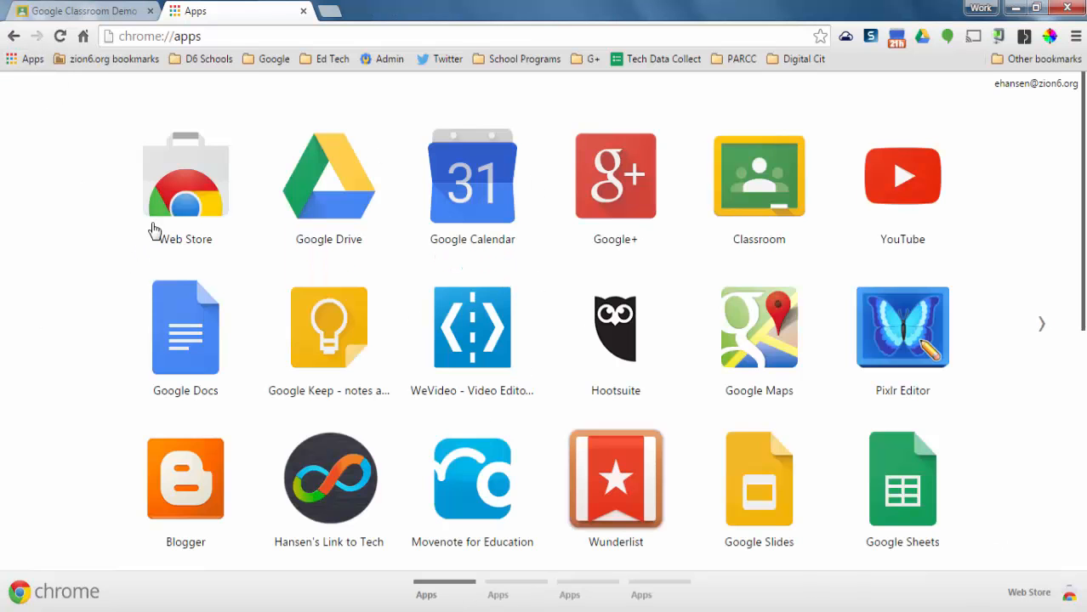
pyautogui.click(162, 227)
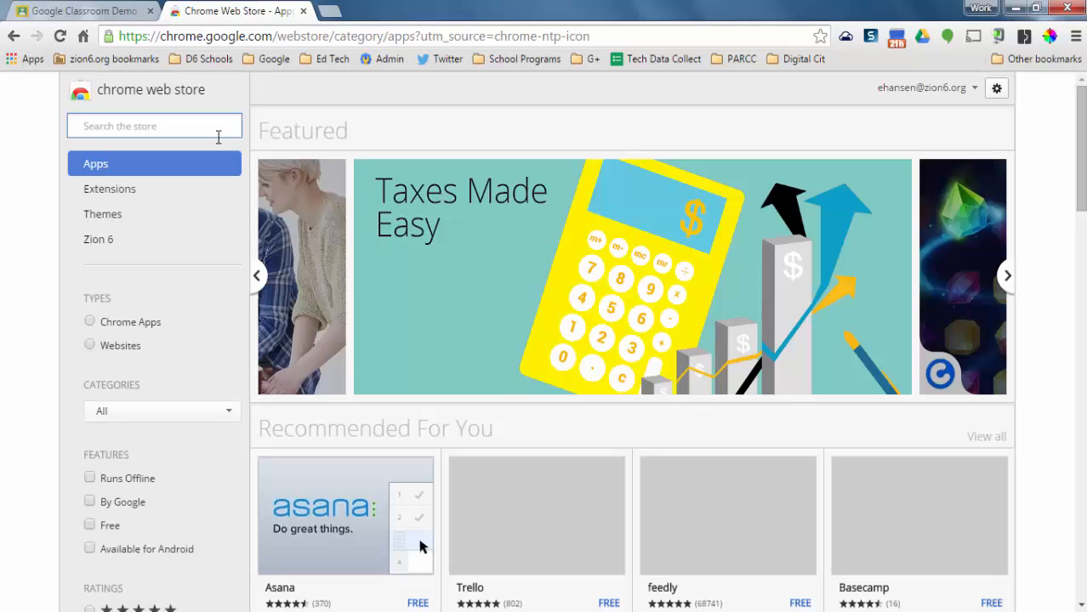
pyautogui.click(219, 133)
pyautogui.write('edpuzzle')
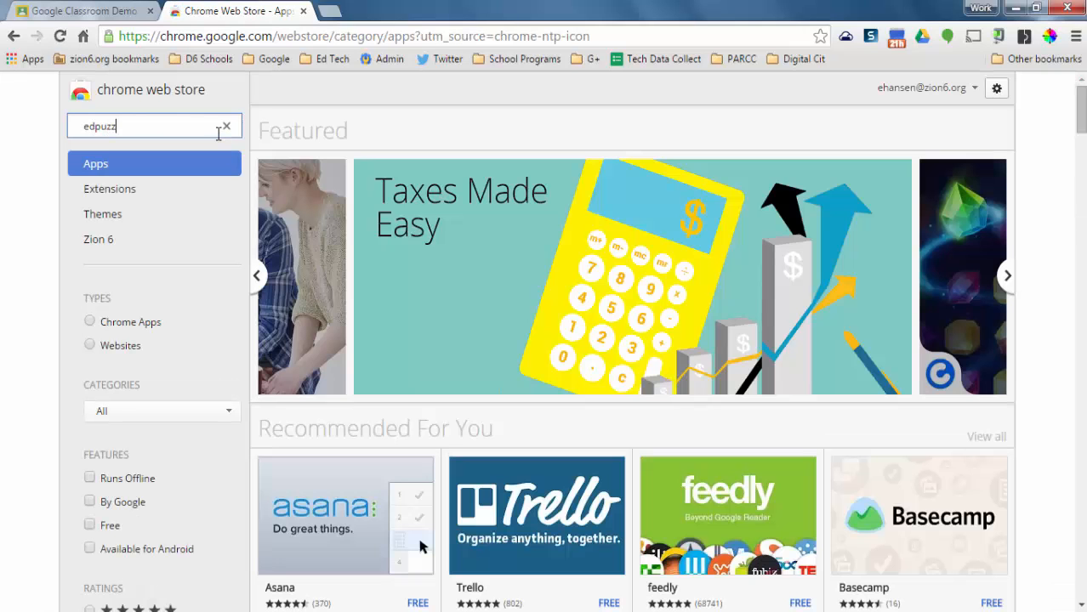
pyautogui.press('Return')
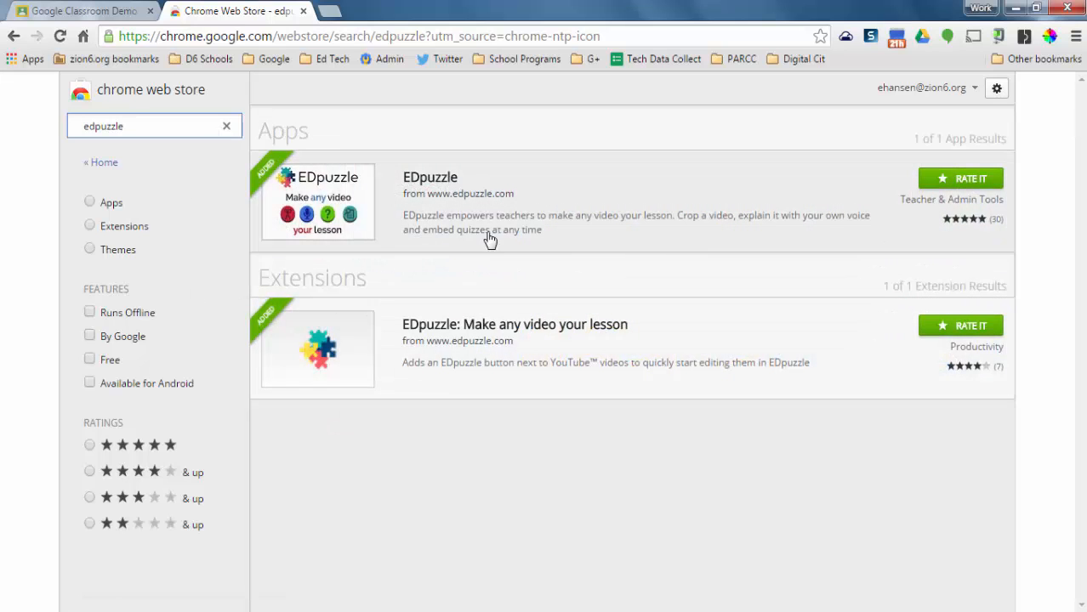
# - Return to the browser's apps page and launch the installed EDpuzzle app
pyautogui.click(33, 58)
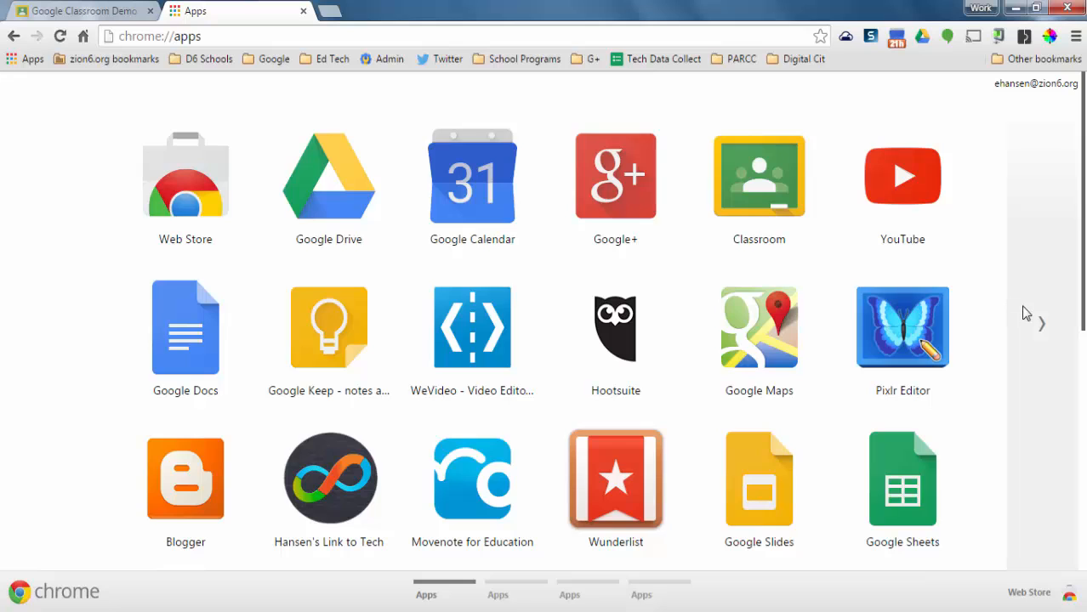
pyautogui.click(1022, 310)
pyautogui.click(1023, 311)
pyautogui.click(1024, 308)
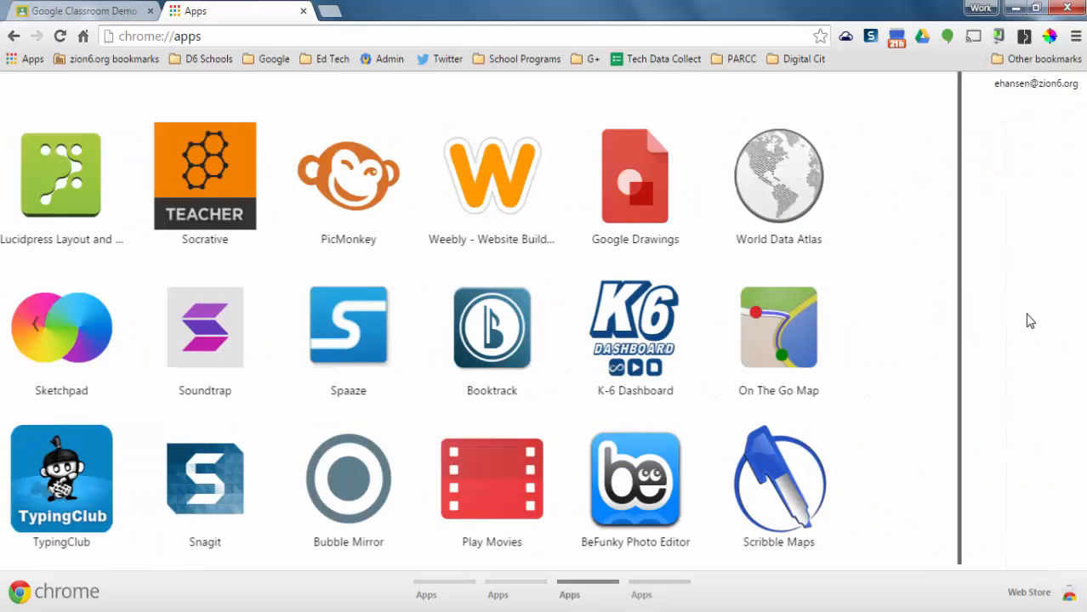
pyautogui.click(504, 247)
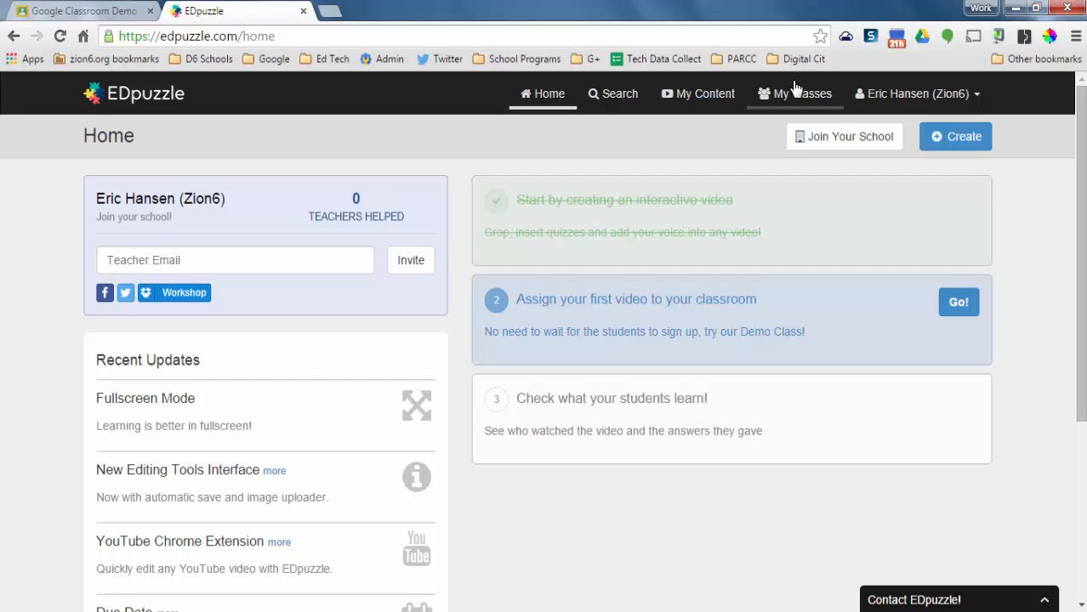
# - Open EDpuzzle's video search page and look over the content sources and latest created videos
pyautogui.click(623, 93)
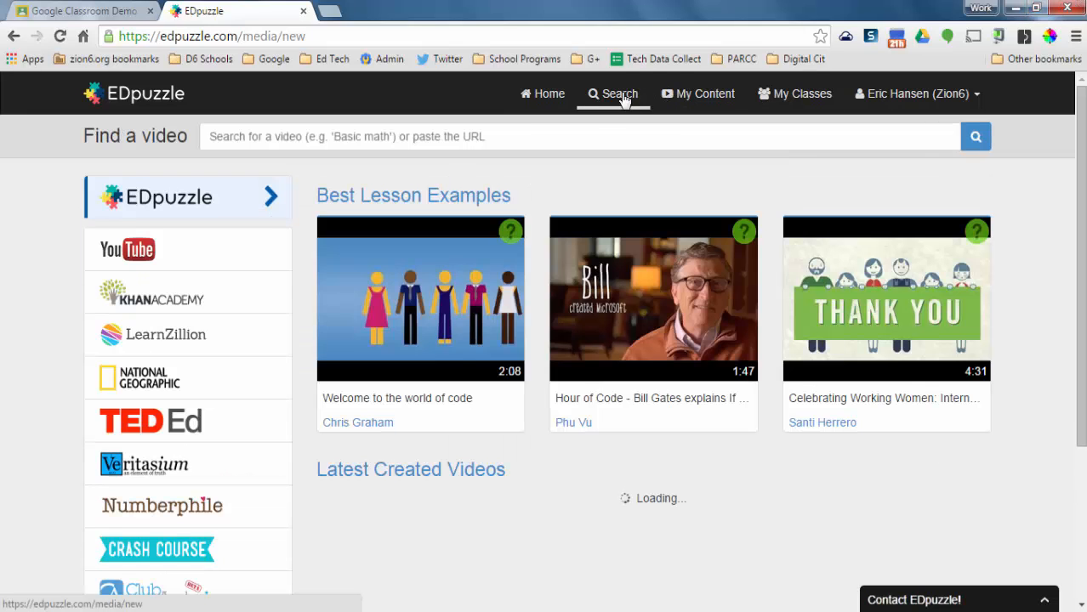
pyautogui.scroll(-1, 204, 327)
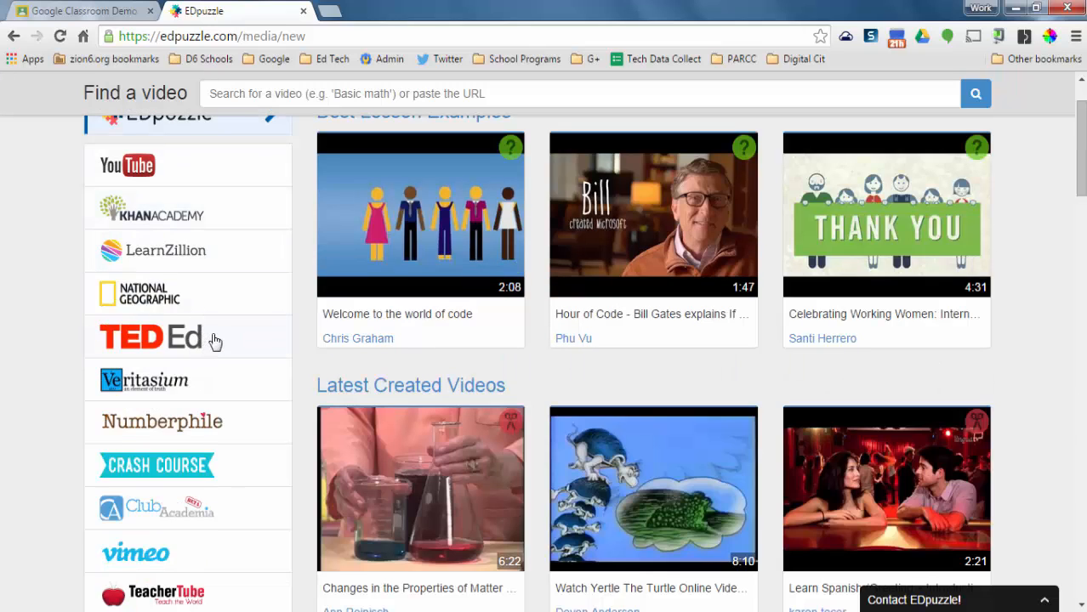
pyautogui.scroll(-1, 218, 353)
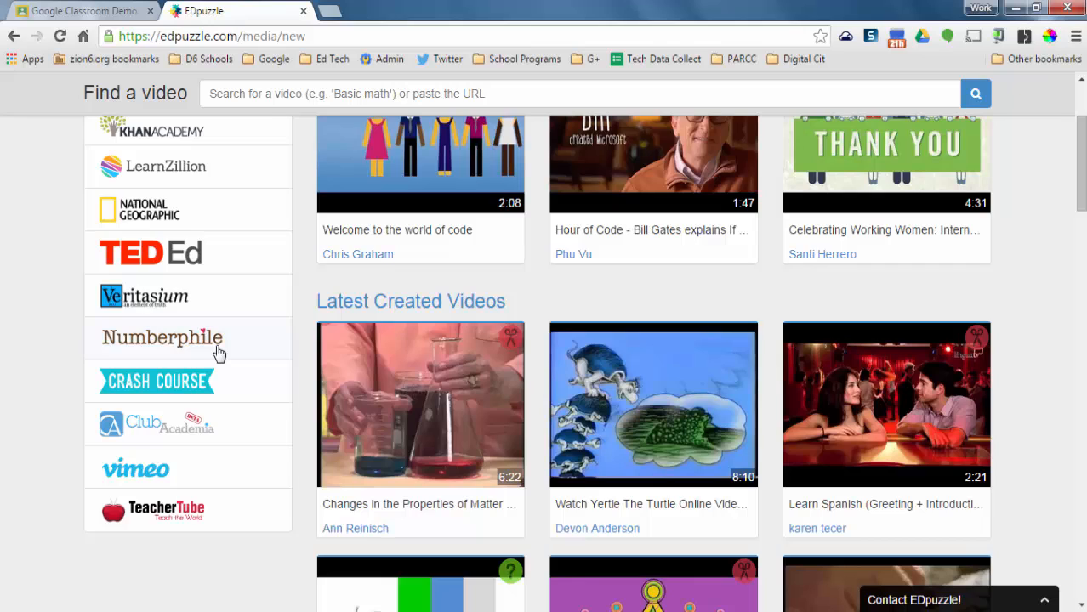
pyautogui.scroll(1, 219, 353)
pyautogui.moveTo(359, 424)
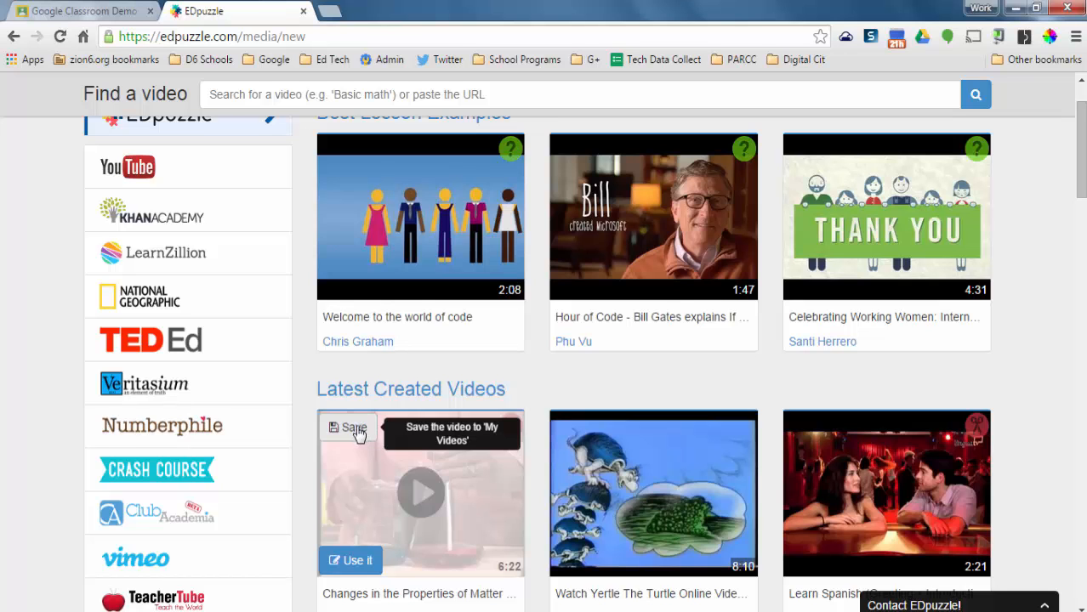
# - Preview the "Hour of Code - Bill Gates explains If statements" lesson up to its first quiz question, and close it
pyautogui.click(690, 232)
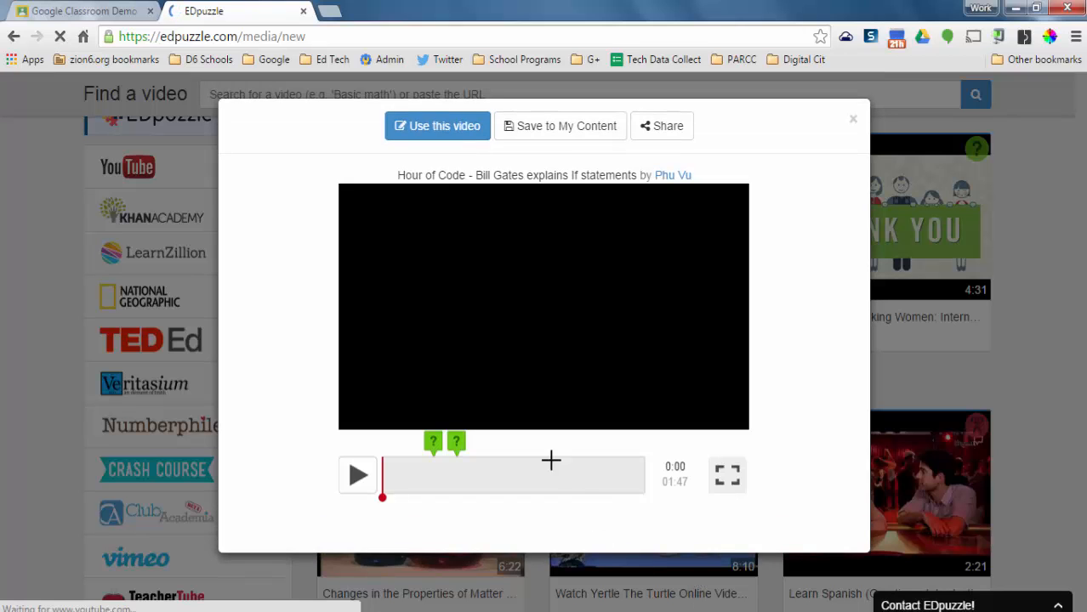
pyautogui.click(358, 475)
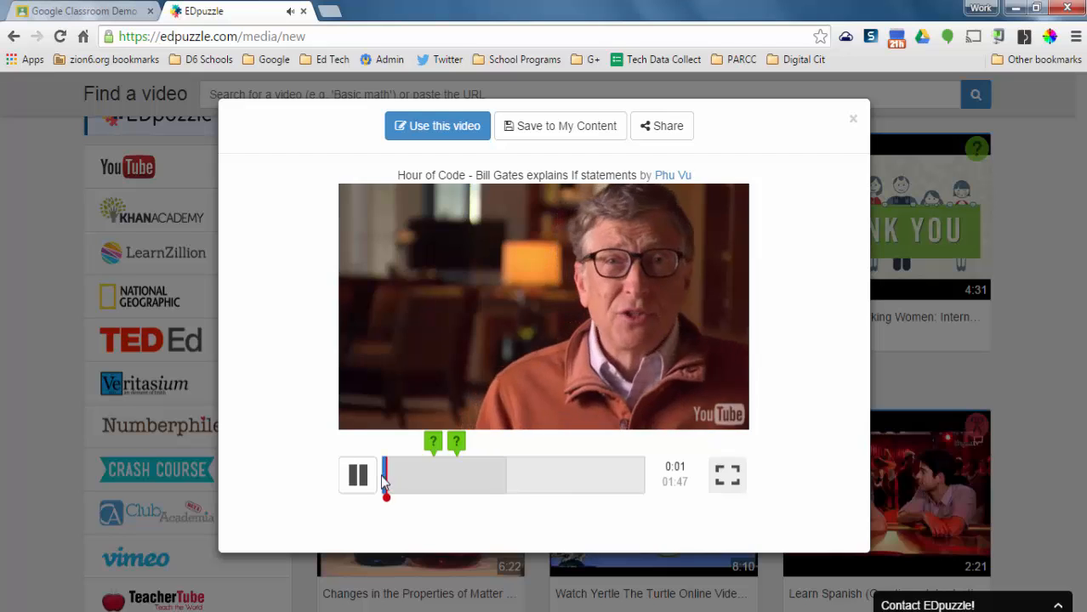
pyautogui.click(374, 478)
pyautogui.moveTo(387, 475); pyautogui.dragTo(426, 485)
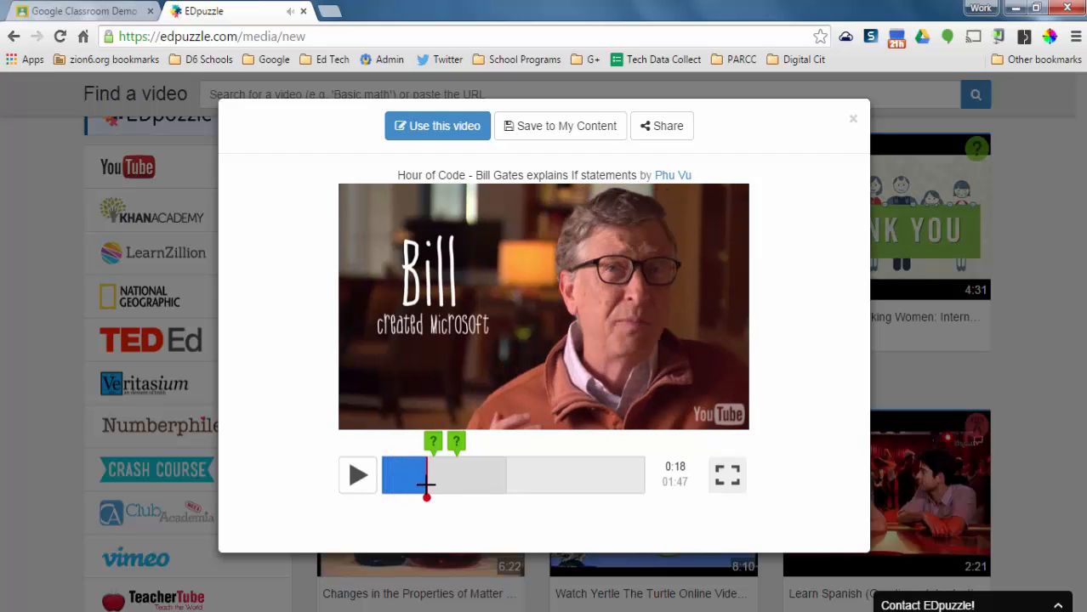
pyautogui.click(368, 480)
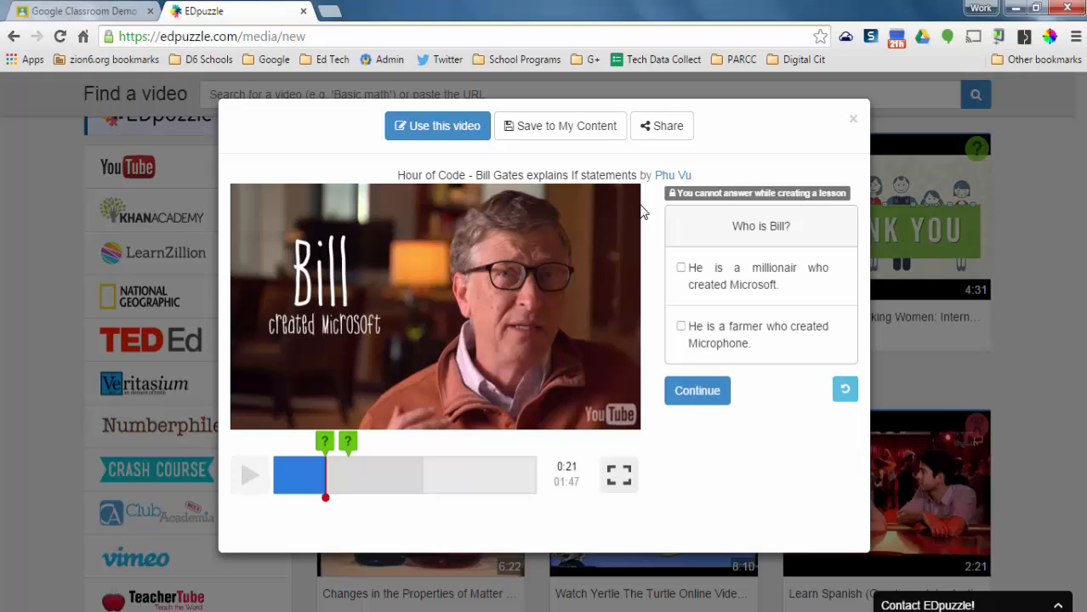
pyautogui.click(853, 121)
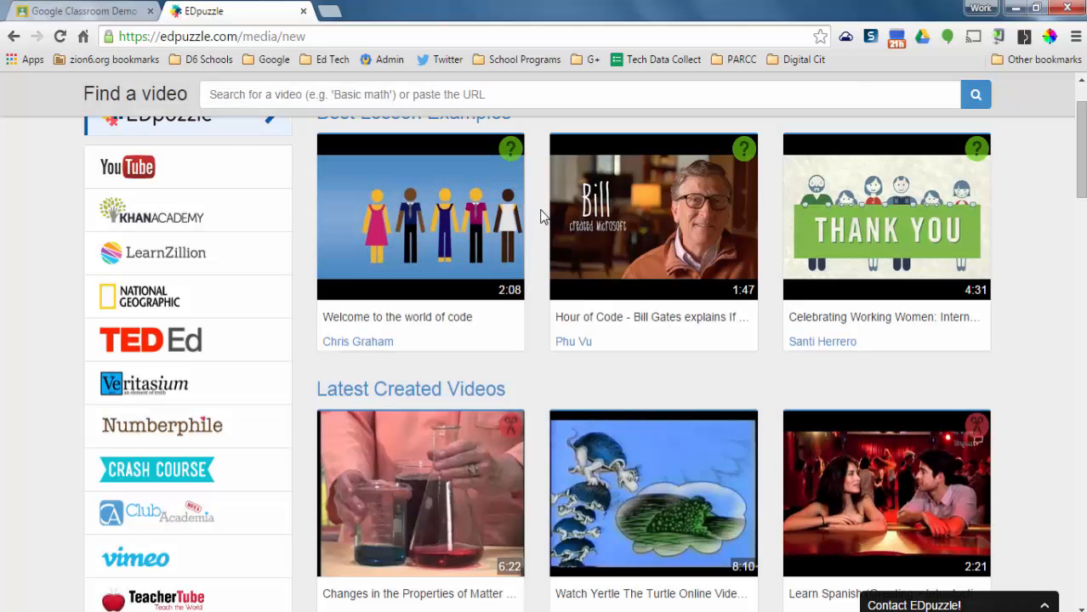
# - Search for "ellis island" and bring the "Immigration Through Ellis Island" video into the editor, paused near its start
pyautogui.scroll(1, 541, 216)
pyautogui.click(443, 144)
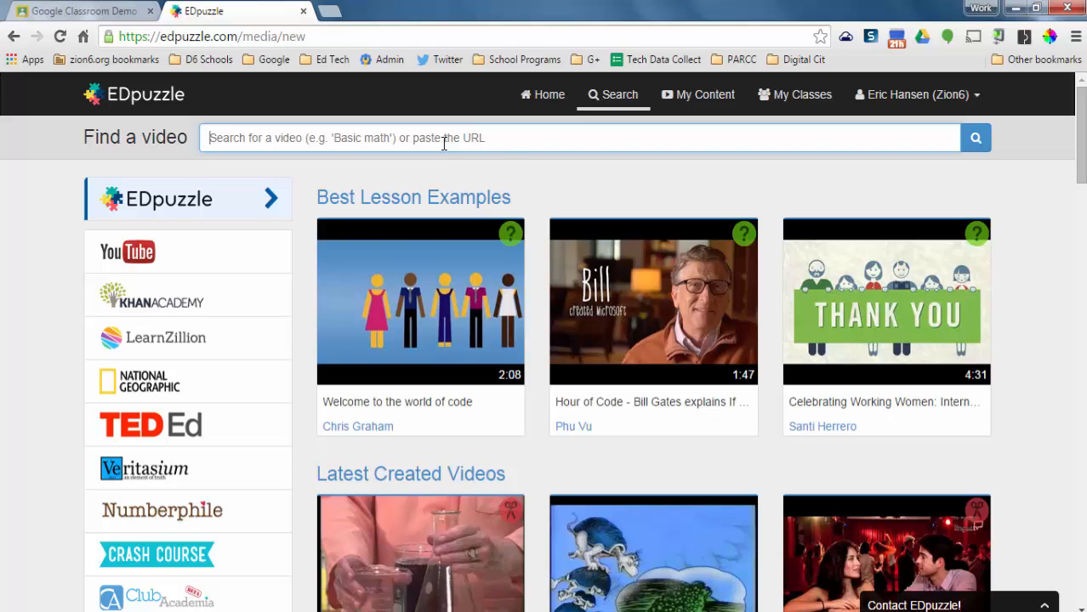
pyautogui.write('ellis island')
pyautogui.press('Return')
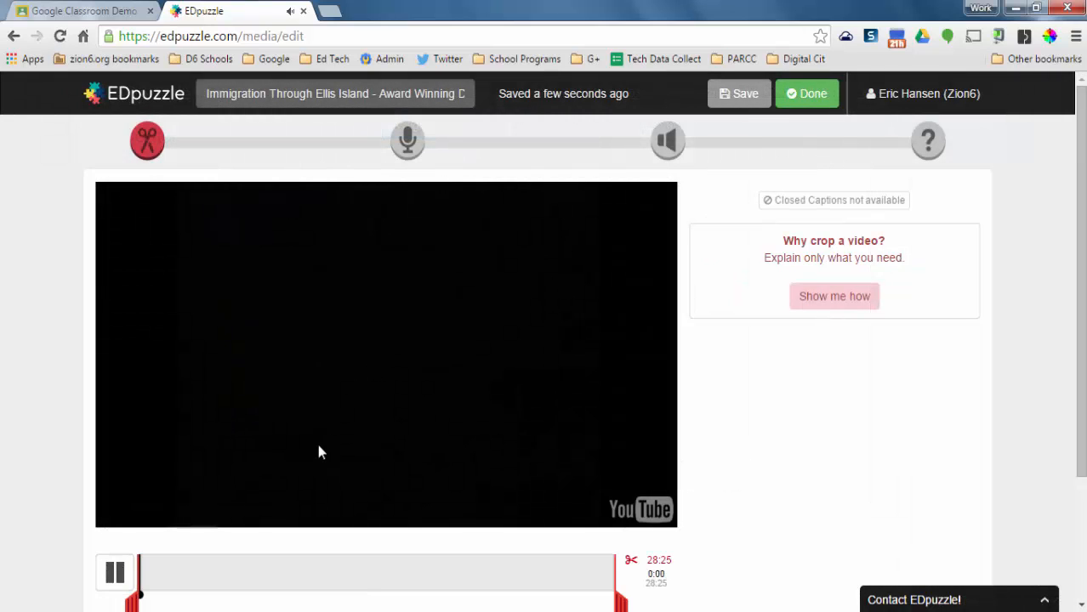
pyautogui.scroll(-2, 270, 415)
pyautogui.scroll(2, 269, 414)
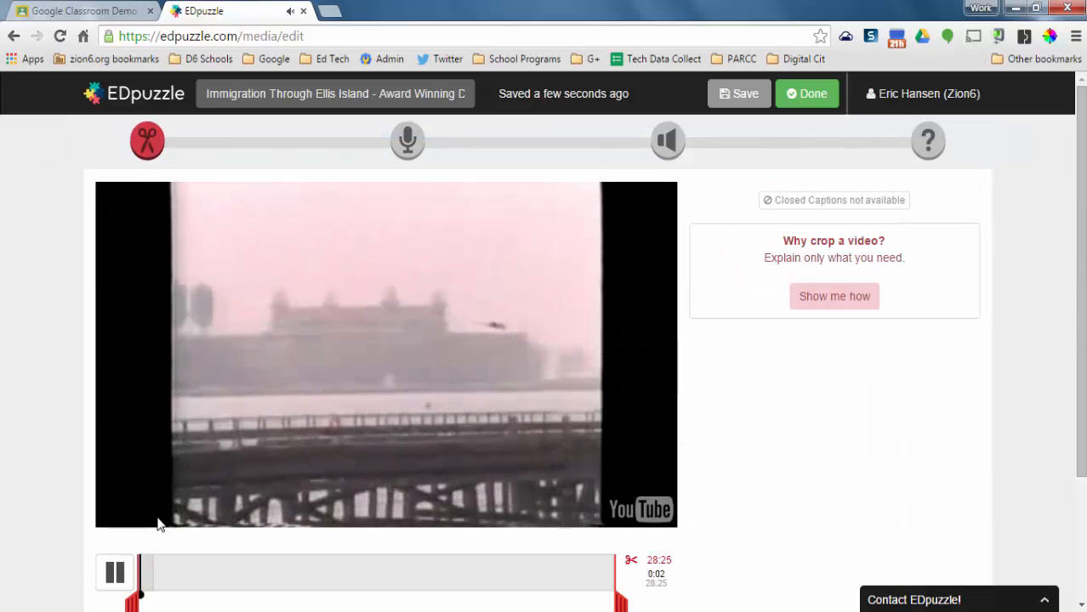
pyautogui.click(268, 489)
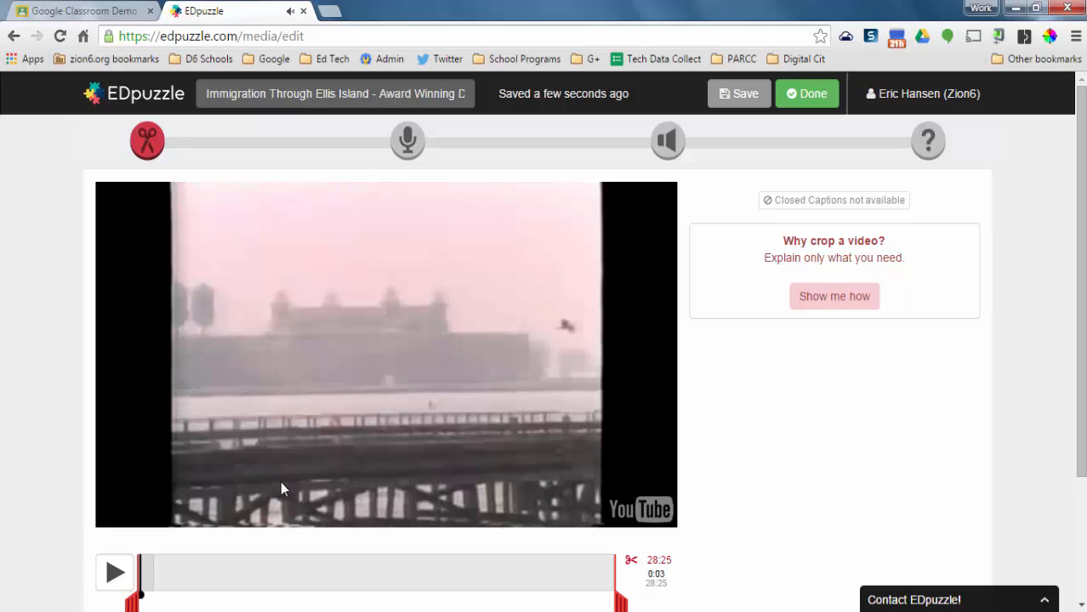
# - Look at the audio track stage and the Audio Notes stage of the video editor
pyautogui.scroll(-2, 289, 434)
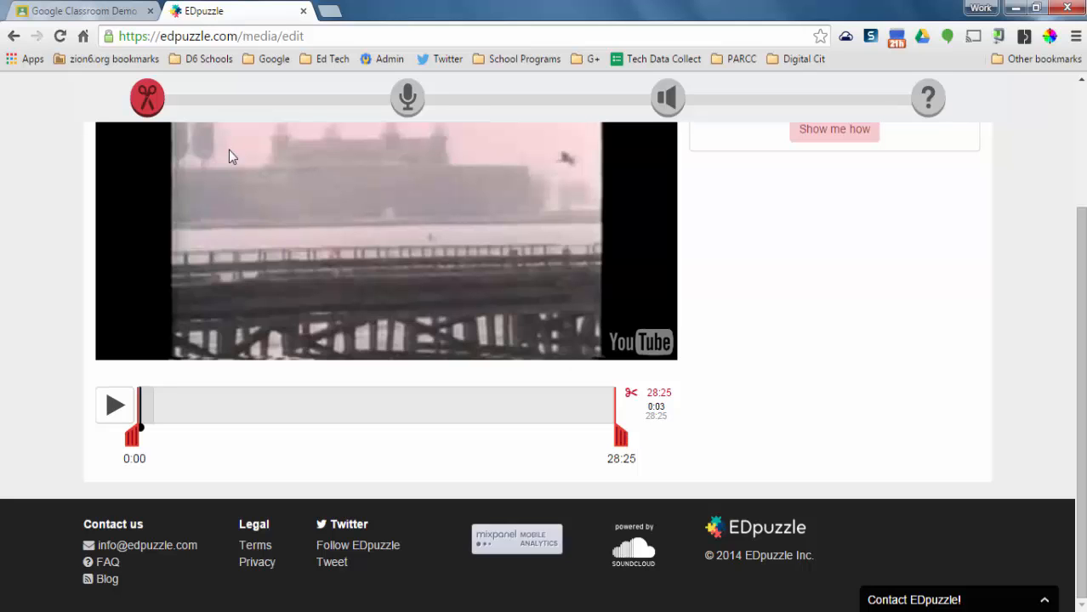
pyautogui.click(407, 98)
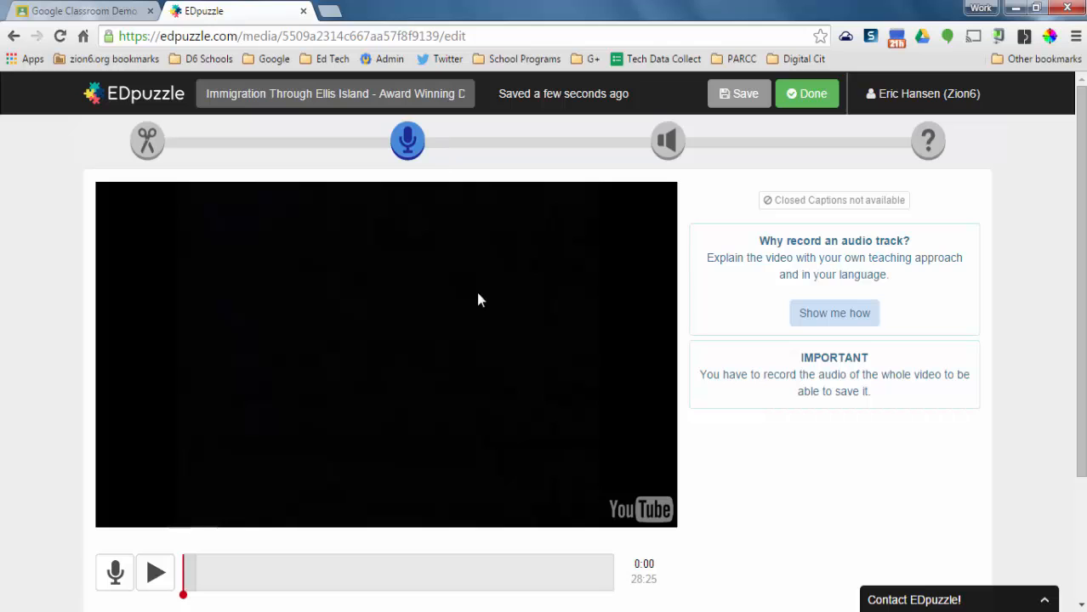
pyautogui.click(660, 145)
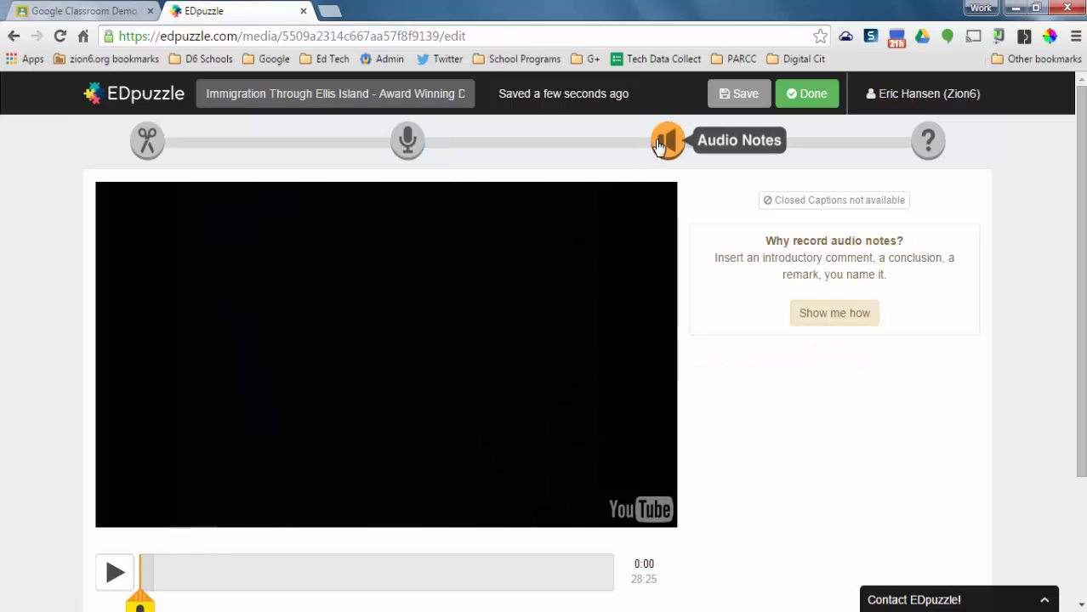
pyautogui.scroll(-1, 245, 553)
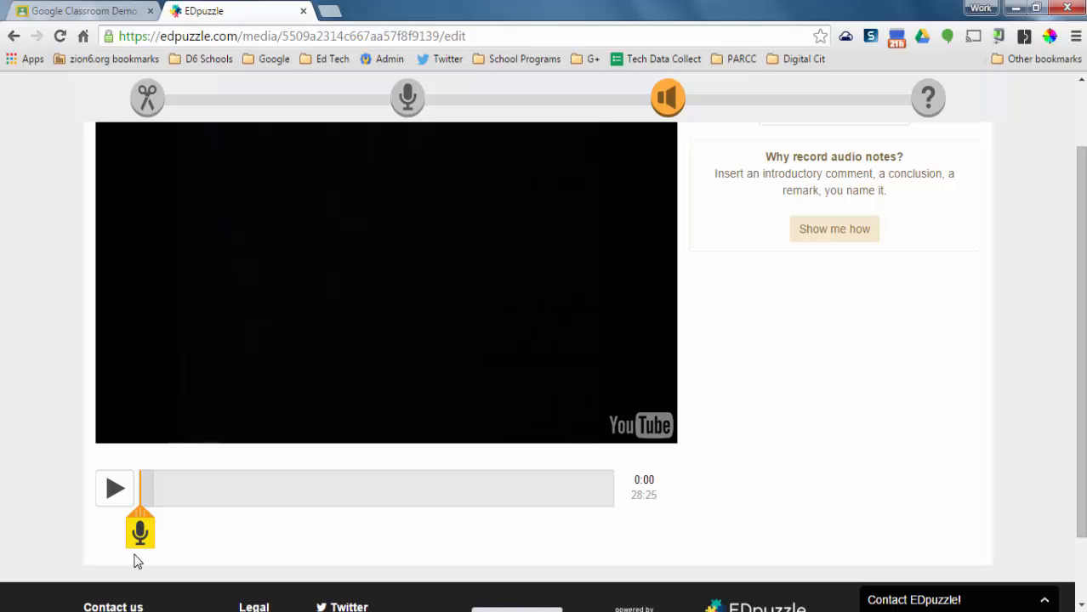
# - Go back to the Crop stage and play the Ellis Island video from its start
pyautogui.click(148, 99)
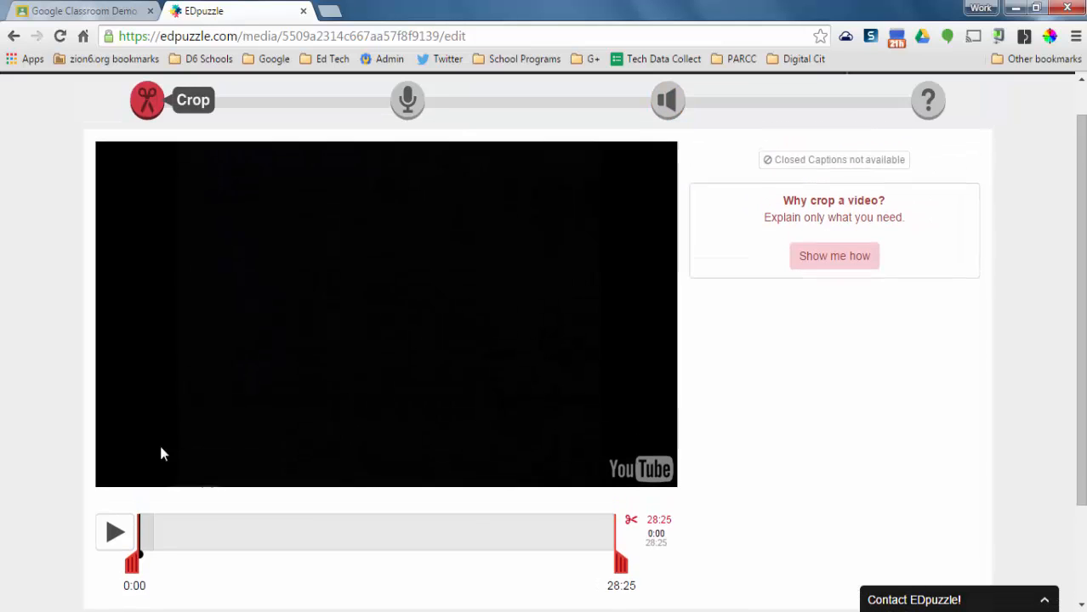
pyautogui.scroll(1, 136, 510)
pyautogui.click(118, 572)
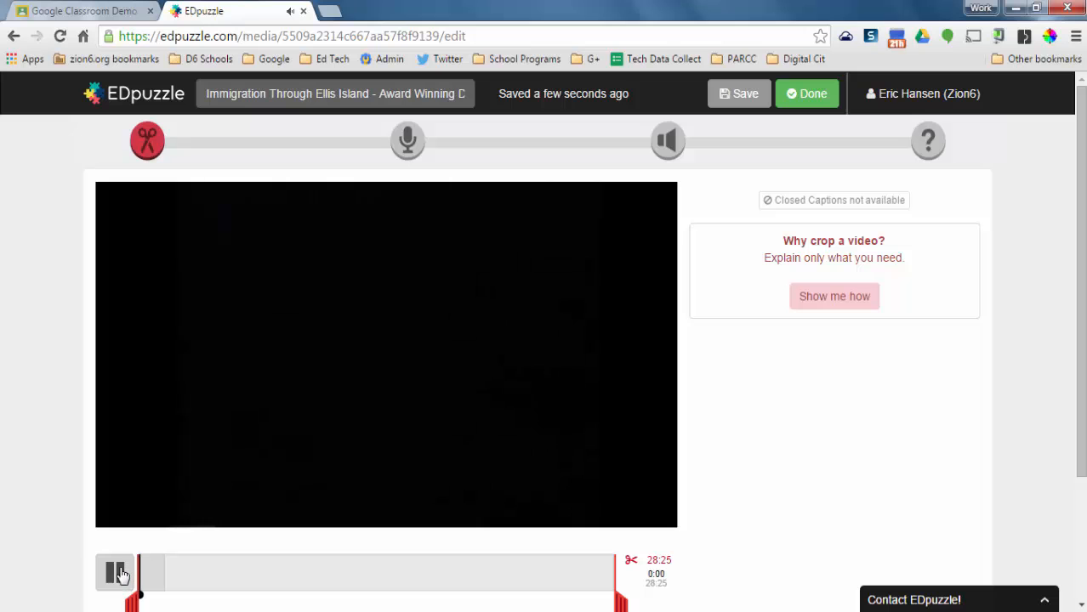
pyautogui.click(121, 572)
pyautogui.click(112, 573)
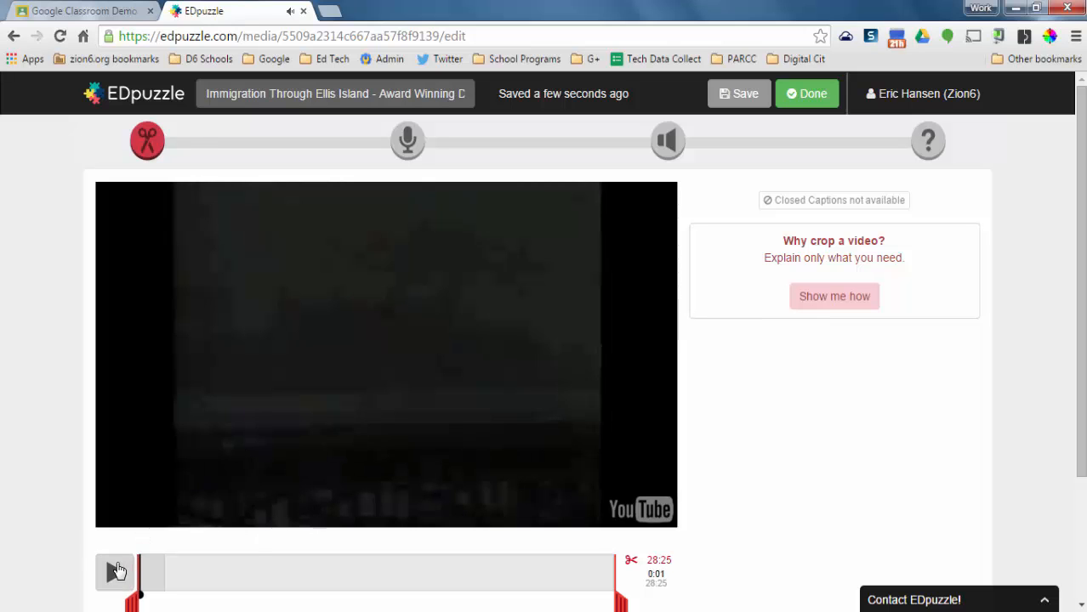
pyautogui.scroll(-2, 158, 558)
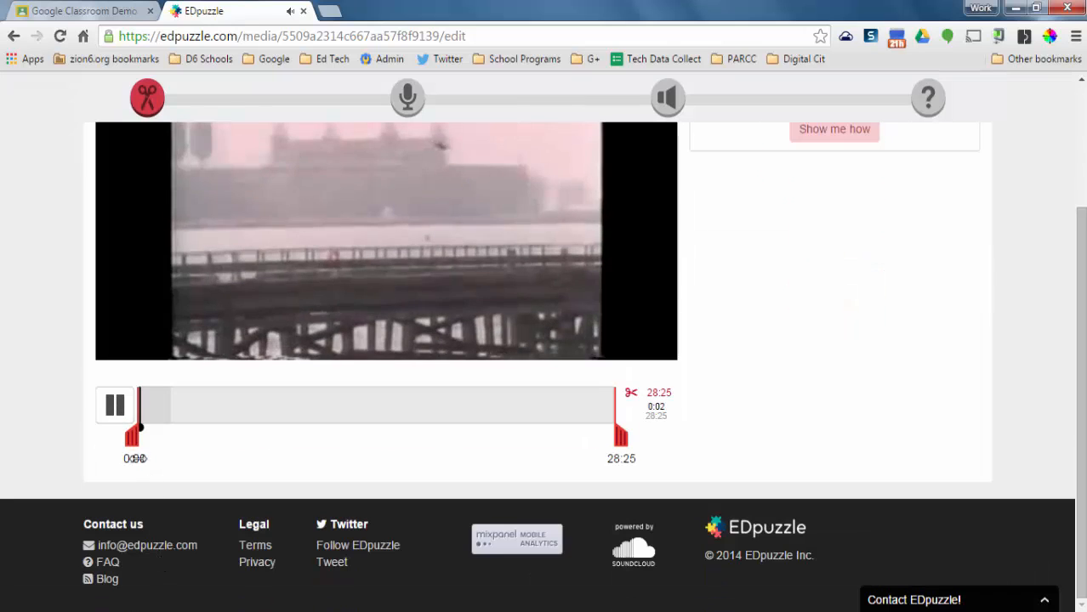
# - Skip ahead in stages through the playing video and pause it at 04:11
pyautogui.click(153, 421)
pyautogui.click(166, 415)
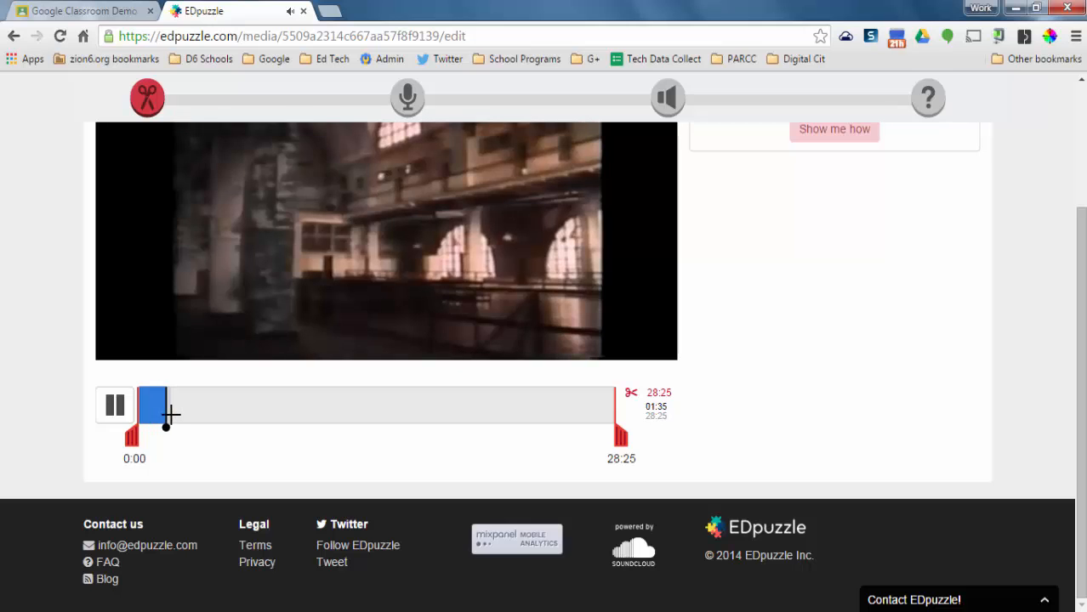
pyautogui.click(172, 415)
pyautogui.scroll(2, 182, 430)
pyautogui.scroll(-1, 194, 515)
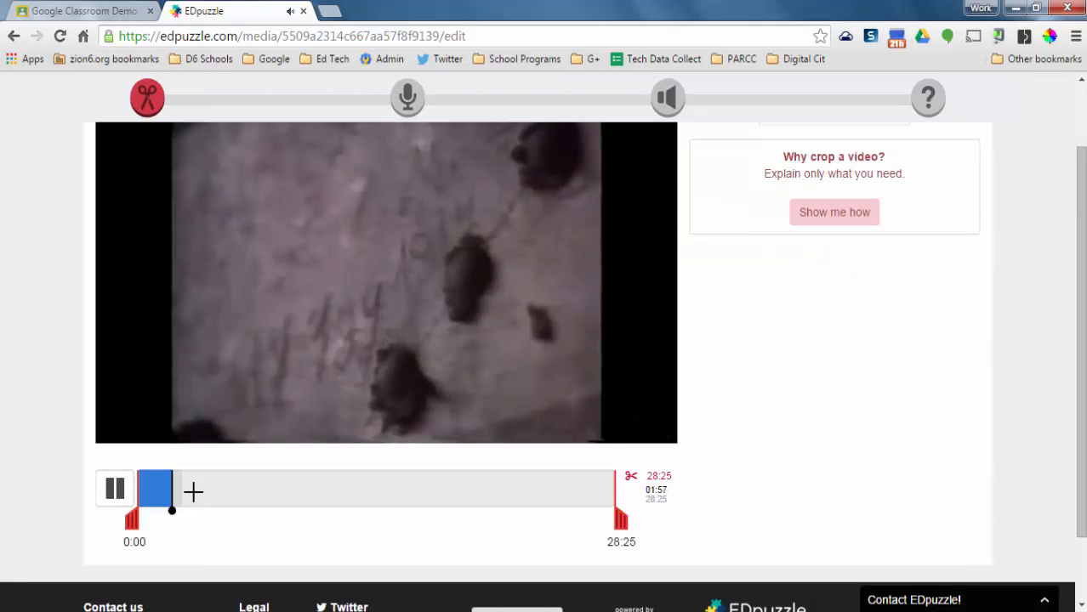
pyautogui.click(194, 491)
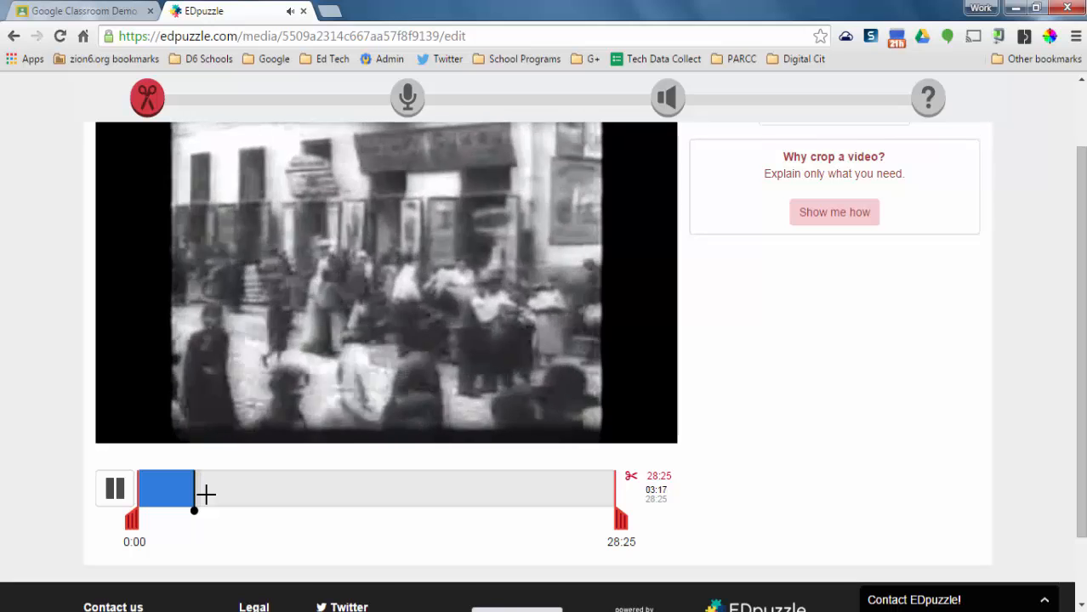
pyautogui.click(207, 492)
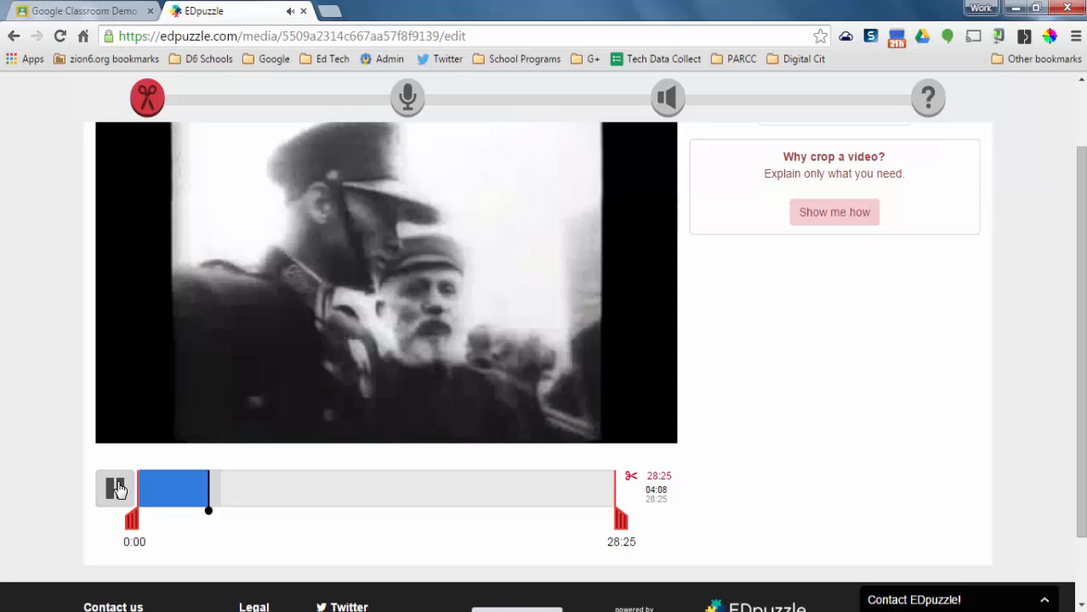
pyautogui.click(117, 490)
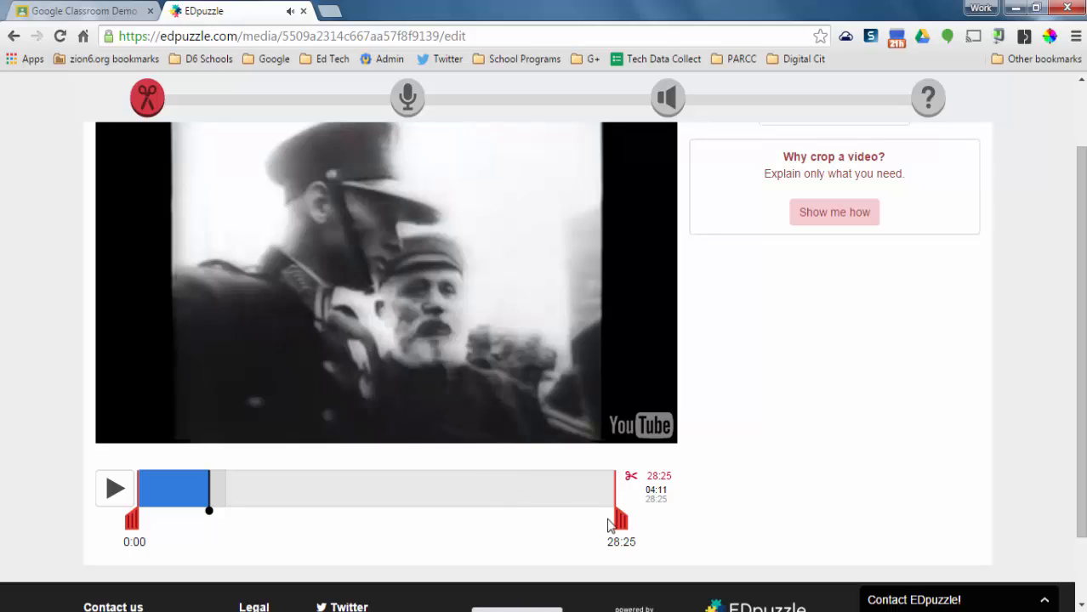
# - Crop the end of the video to 09:33 and proceed to the quiz stage
pyautogui.moveTo(620, 519); pyautogui.dragTo(300, 493)
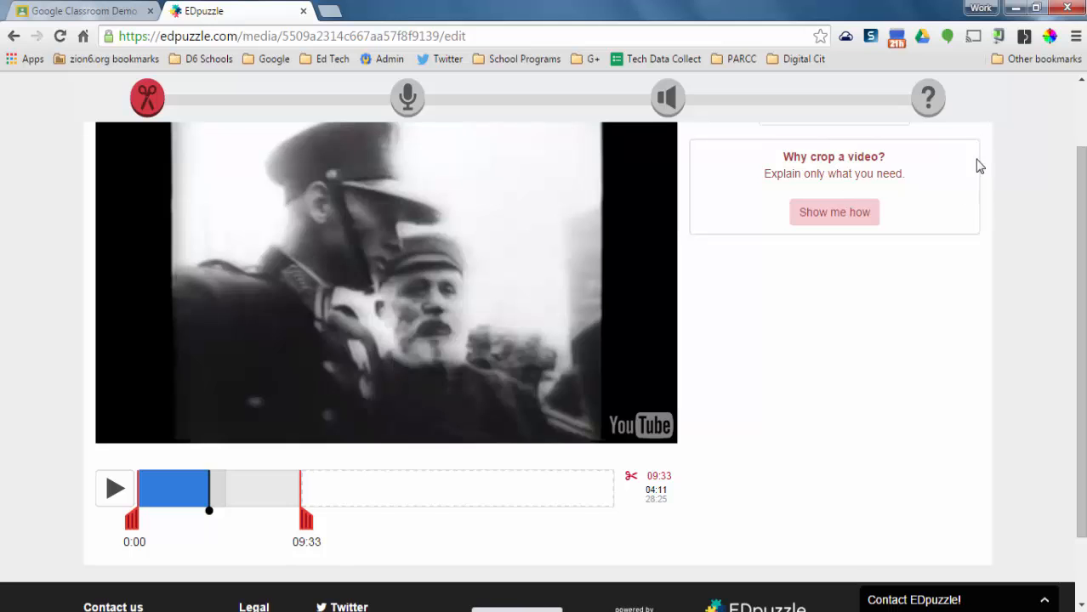
pyautogui.click(930, 98)
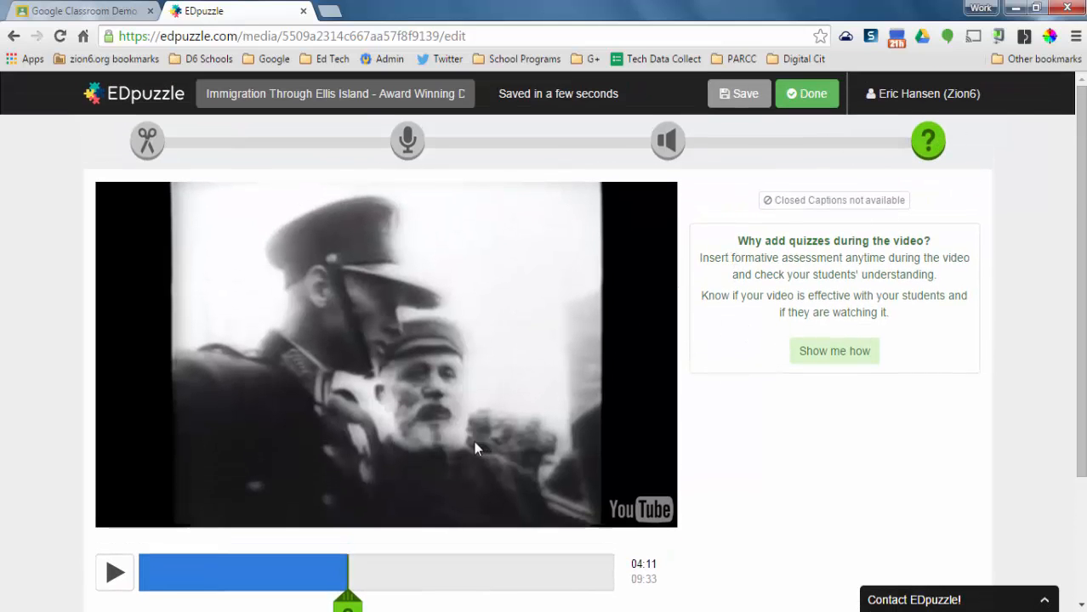
# - Insert a quiz question at 04:11, look through the multiple-choice and comment types, and return to the open-ended type
pyautogui.scroll(-2, 475, 444)
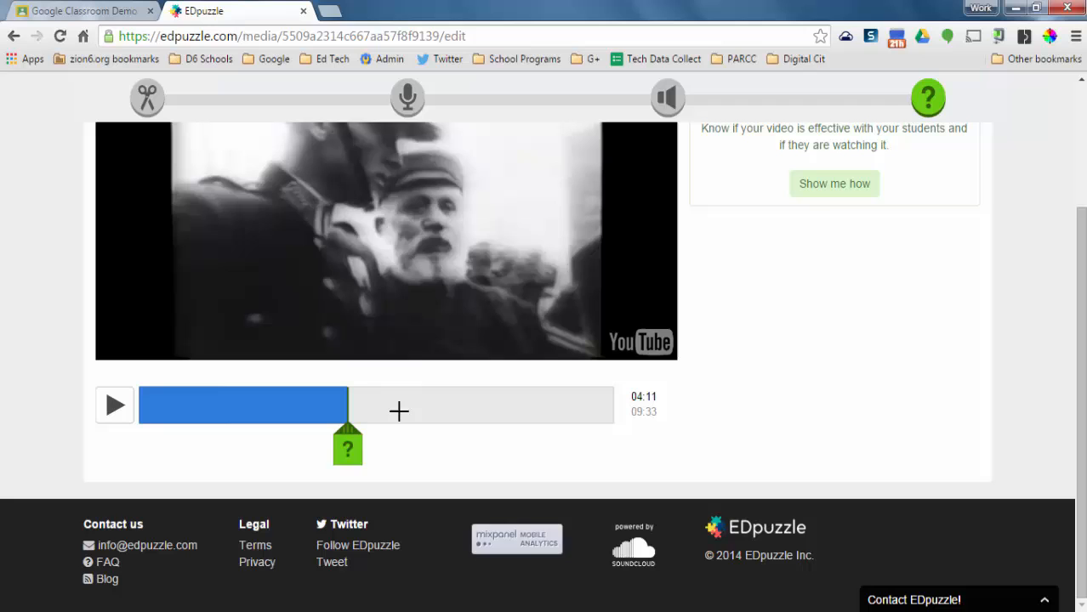
pyautogui.click(349, 449)
pyautogui.scroll(1, 738, 298)
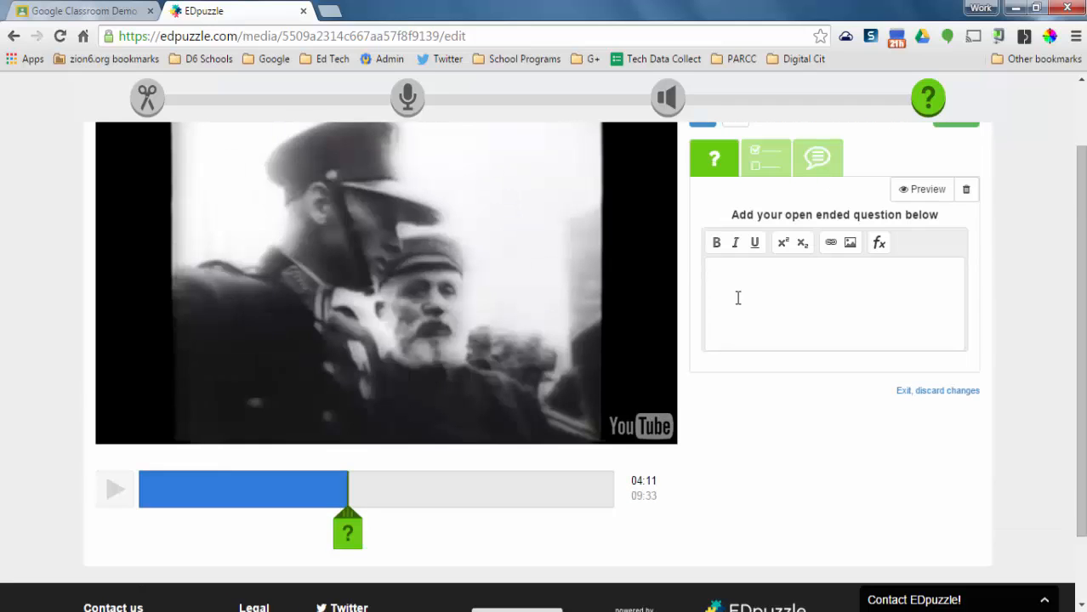
pyautogui.scroll(1, 738, 298)
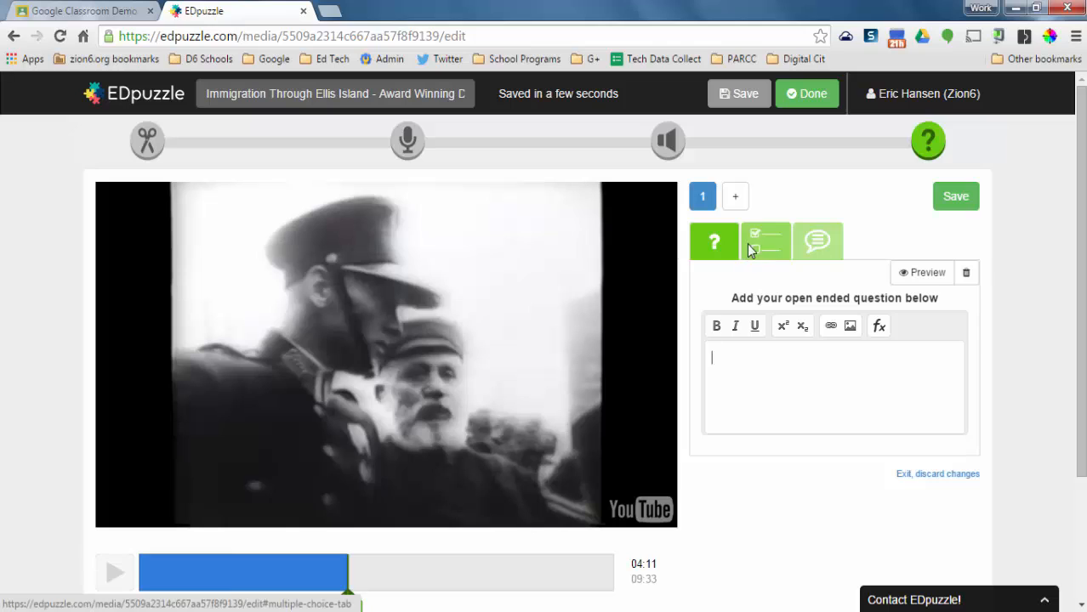
pyautogui.click(751, 249)
pyautogui.click(818, 255)
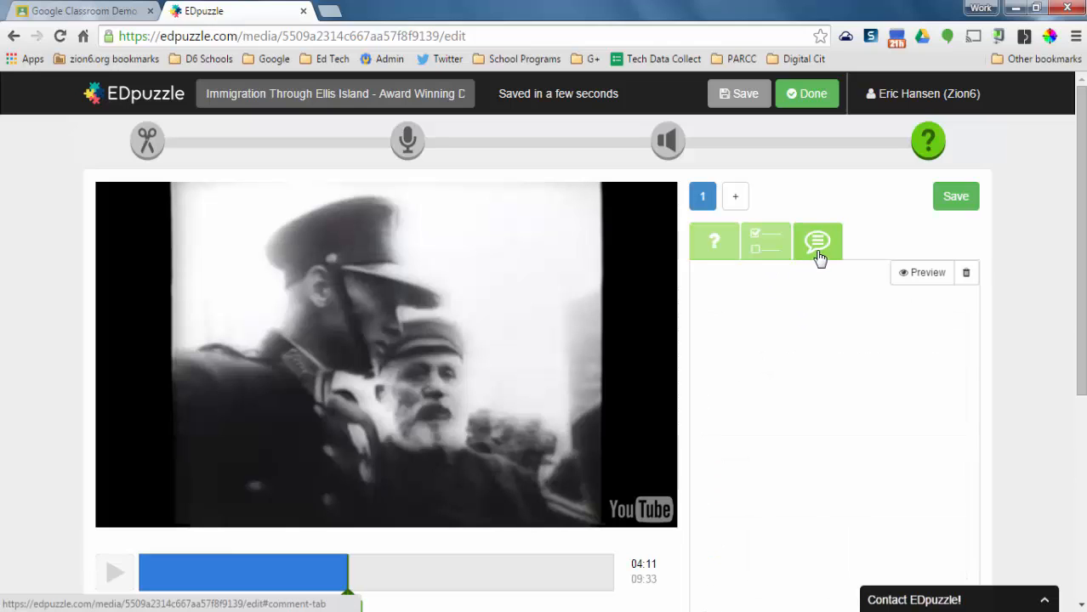
pyautogui.click(719, 245)
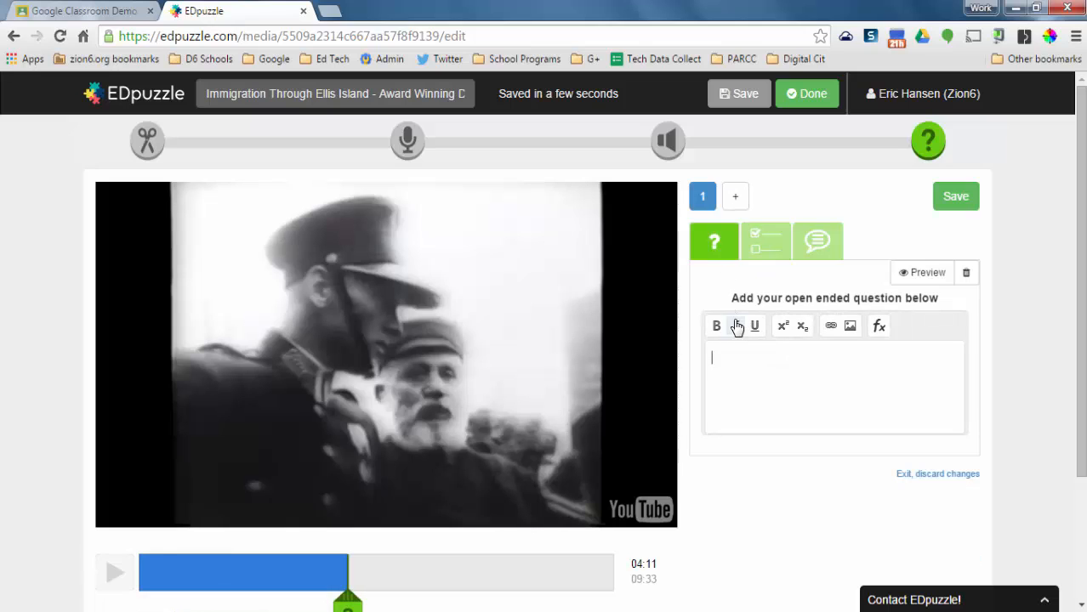
# - Write the open-ended question "What are at least two reasons why people want to migrate to America?" and save it
pyautogui.scroll(-1, 735, 313)
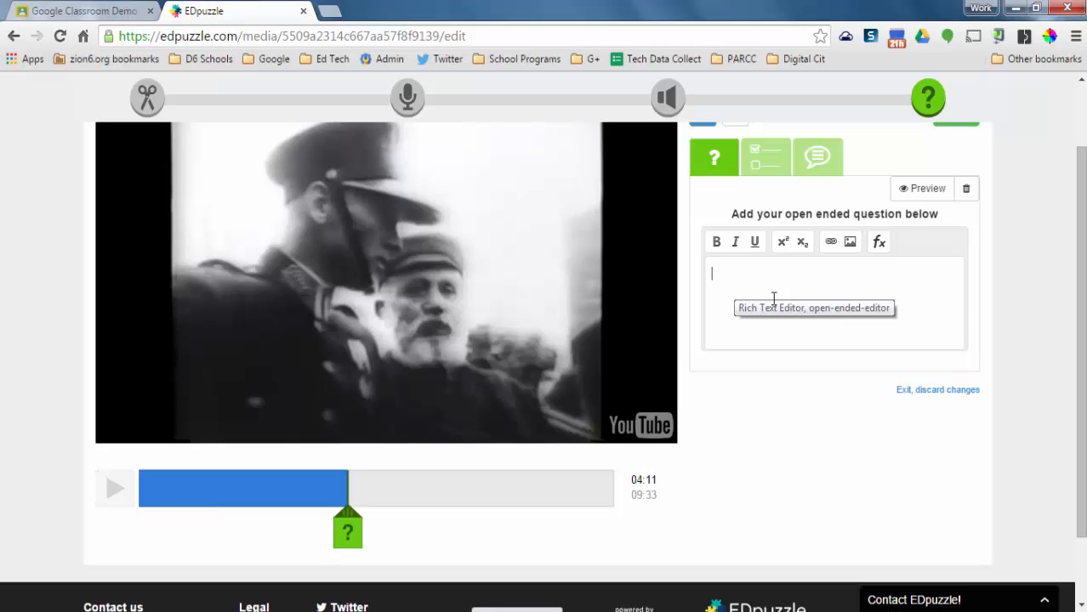
pyautogui.write('What are at least two reasons why people want to migrate to America?')
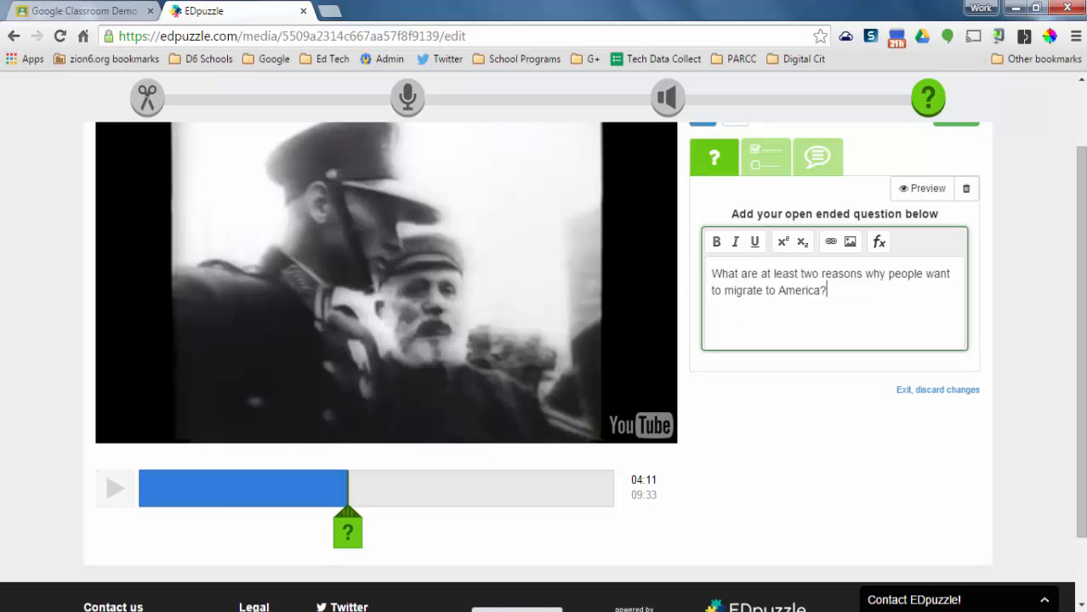
pyautogui.scroll(2, 740, 428)
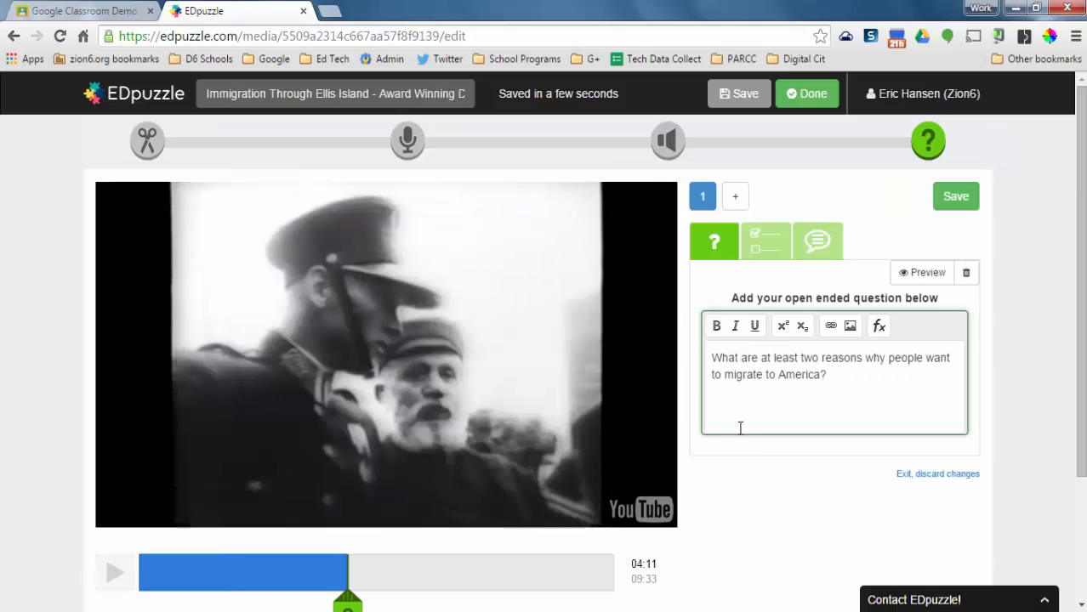
pyautogui.click(945, 202)
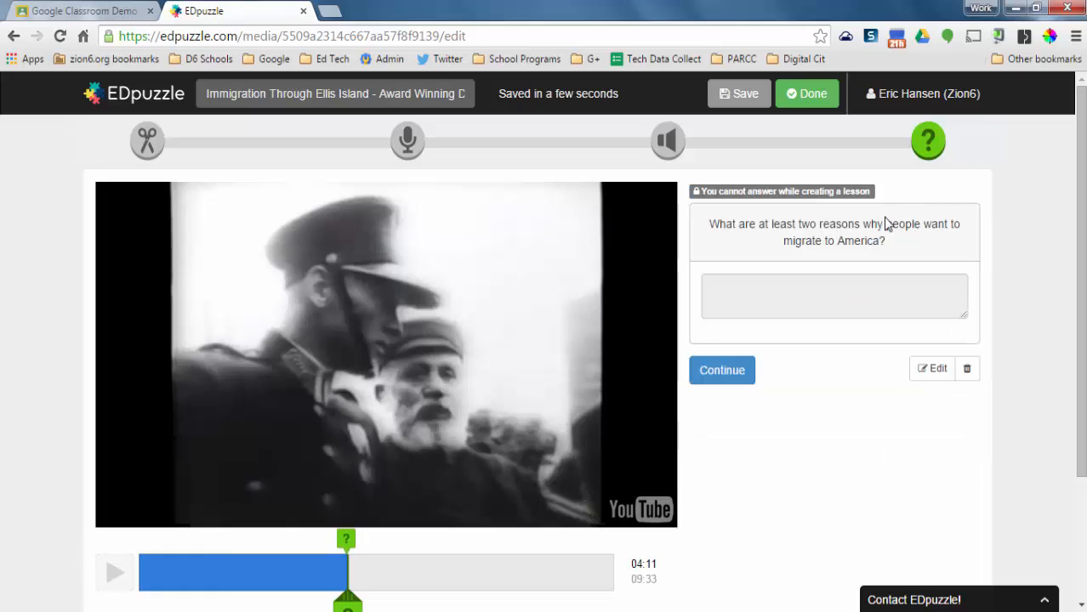
# - Continue the video past the saved question and pause it at 04:14
pyautogui.click(723, 376)
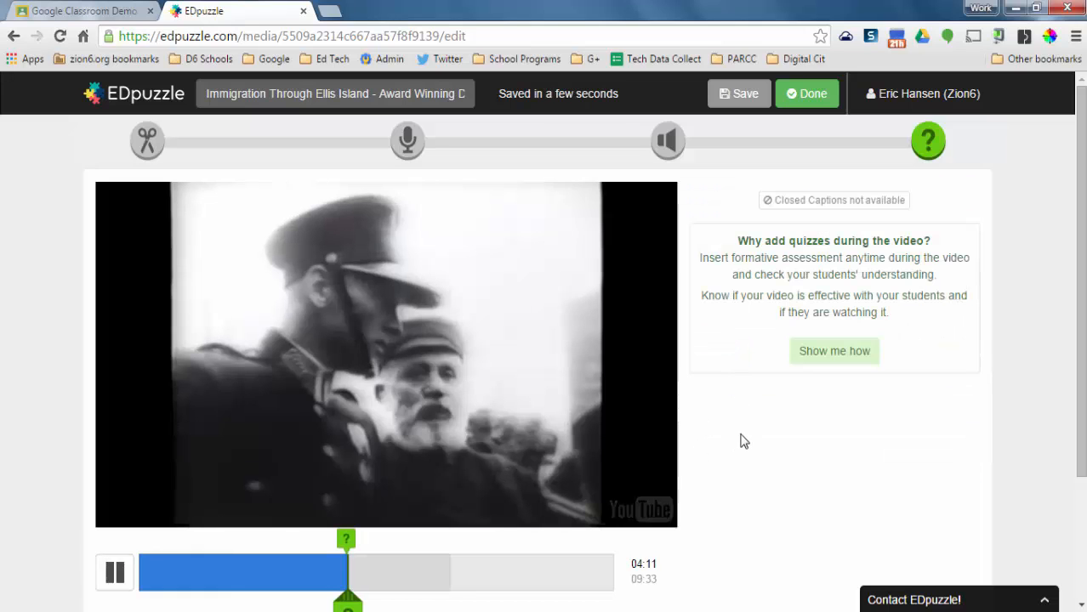
pyautogui.scroll(-2, 731, 444)
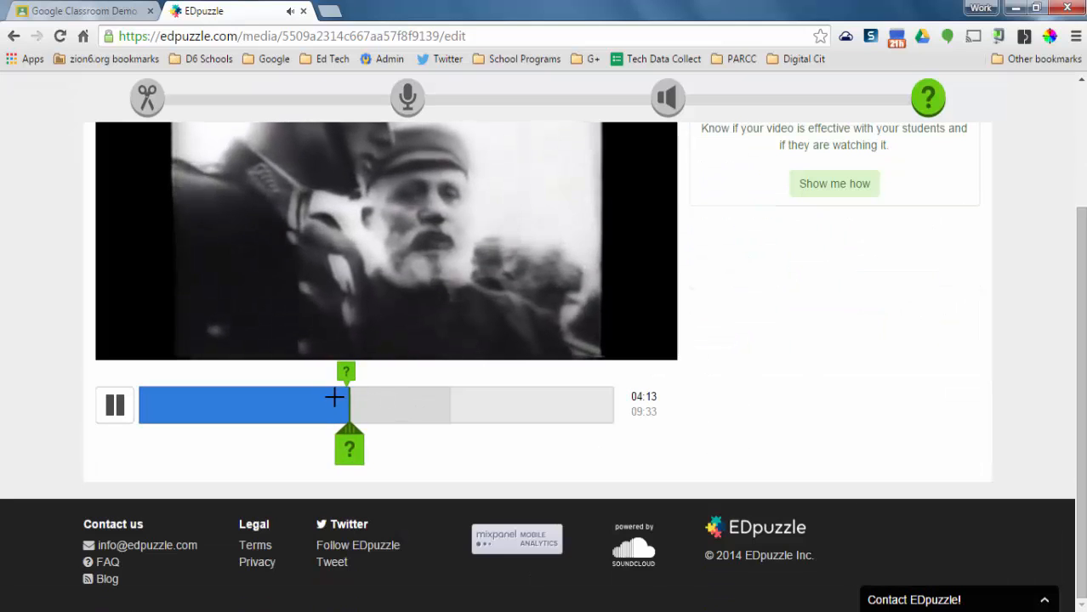
pyautogui.click(109, 404)
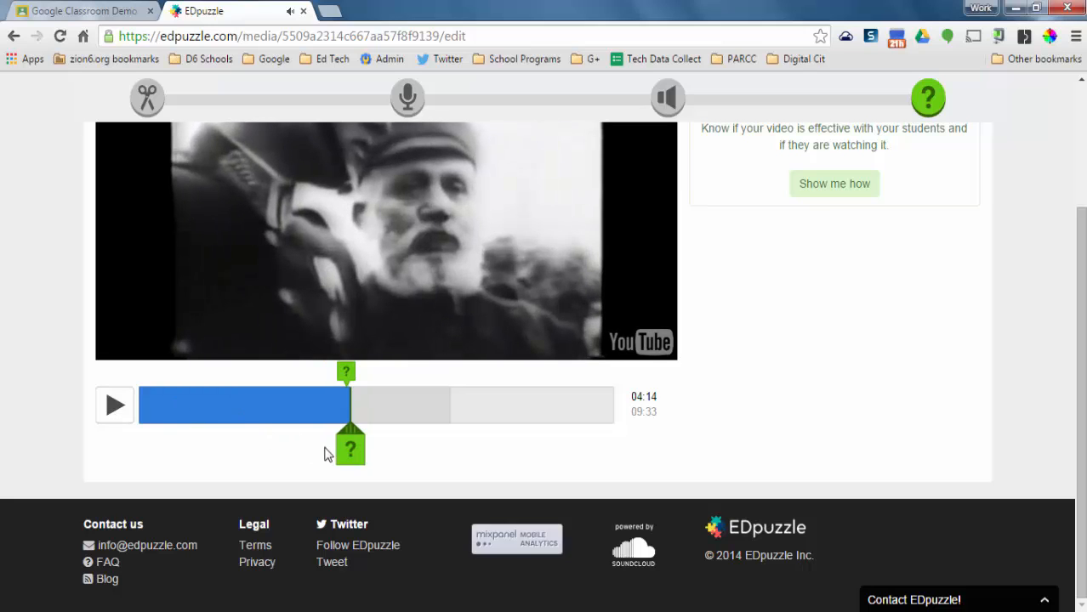
pyautogui.scroll(2, 423, 414)
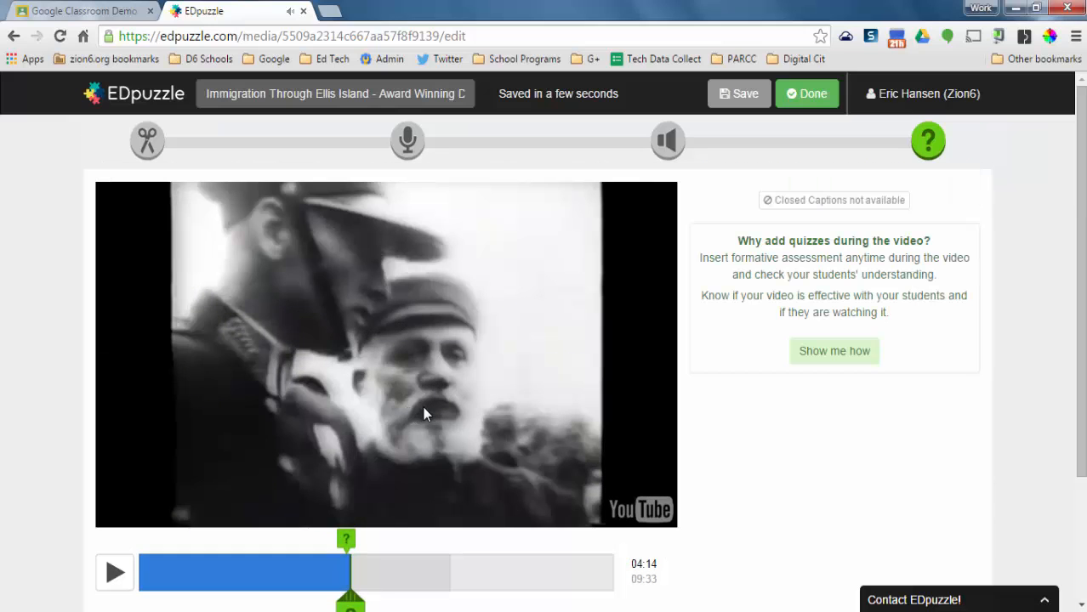
# - Save the project and finish editing, keeping English as the video language and leaving the tags empty
pyautogui.click(738, 93)
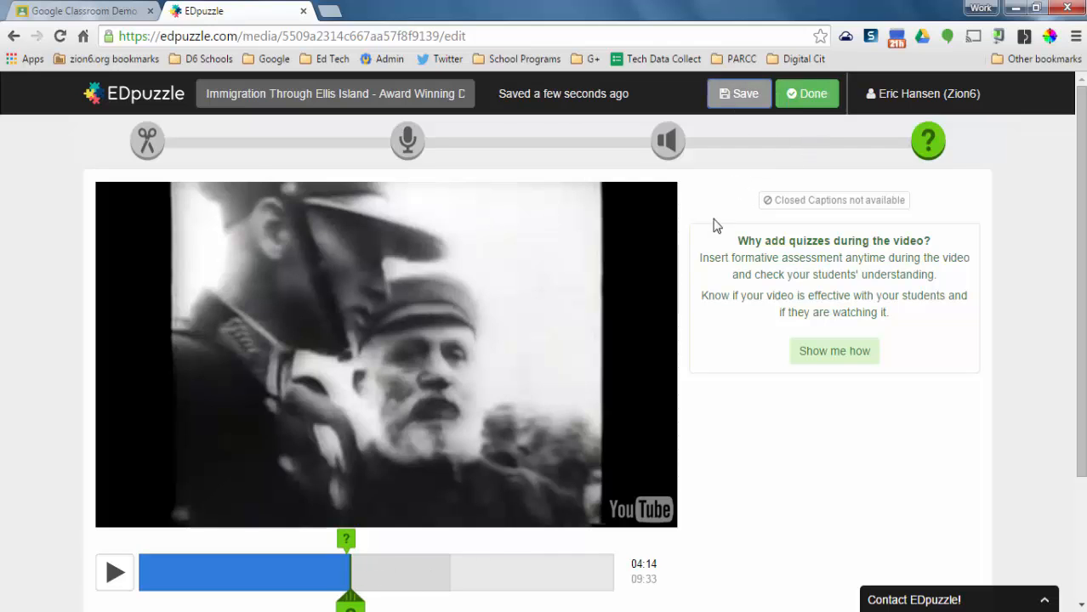
pyautogui.click(782, 93)
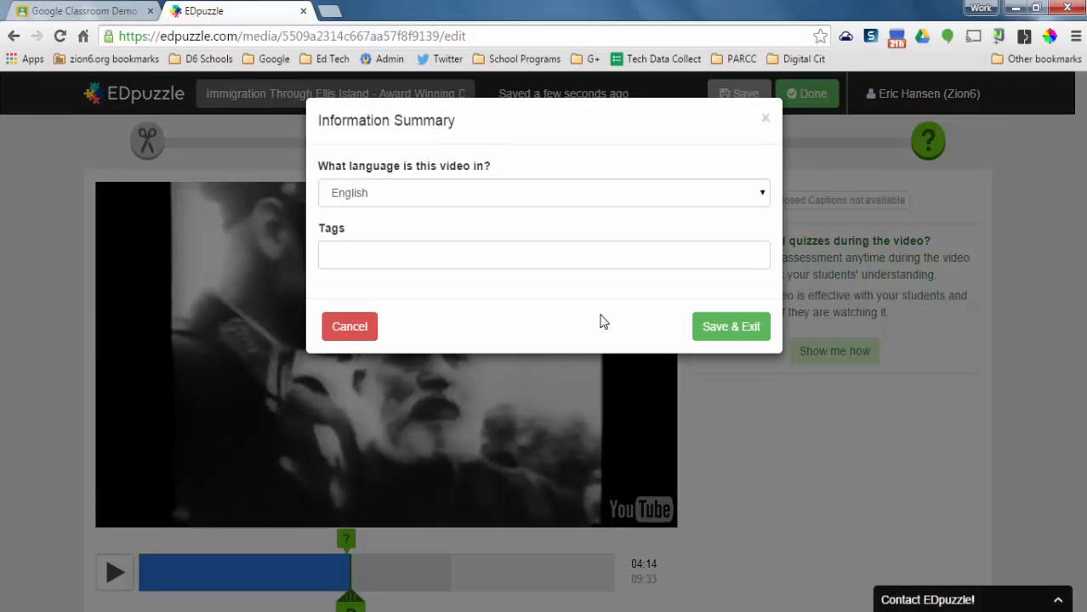
pyautogui.click(554, 201)
pyautogui.click(554, 201)
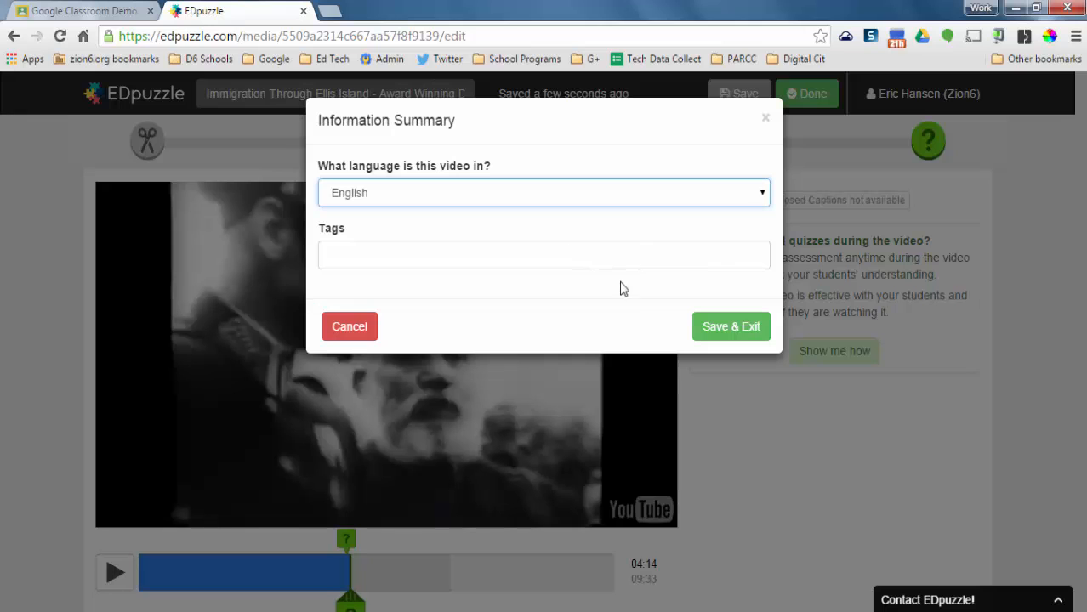
pyautogui.click(734, 337)
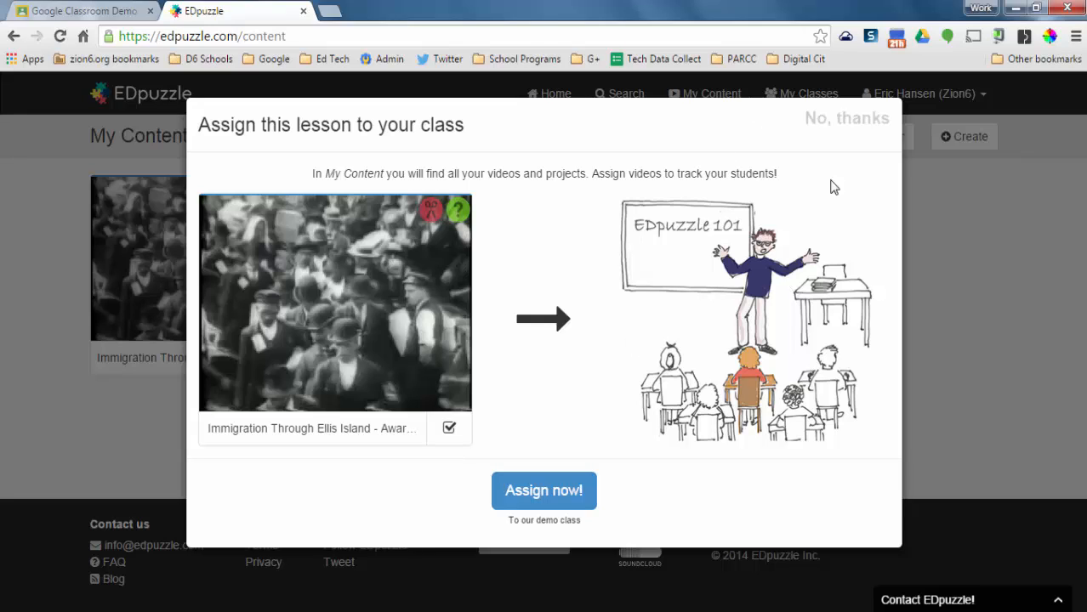
# - Decline assigning the lesson to the demo class, and preview the 9:33 Ellis Island lesson from 04:01 up to its question
pyautogui.click(843, 129)
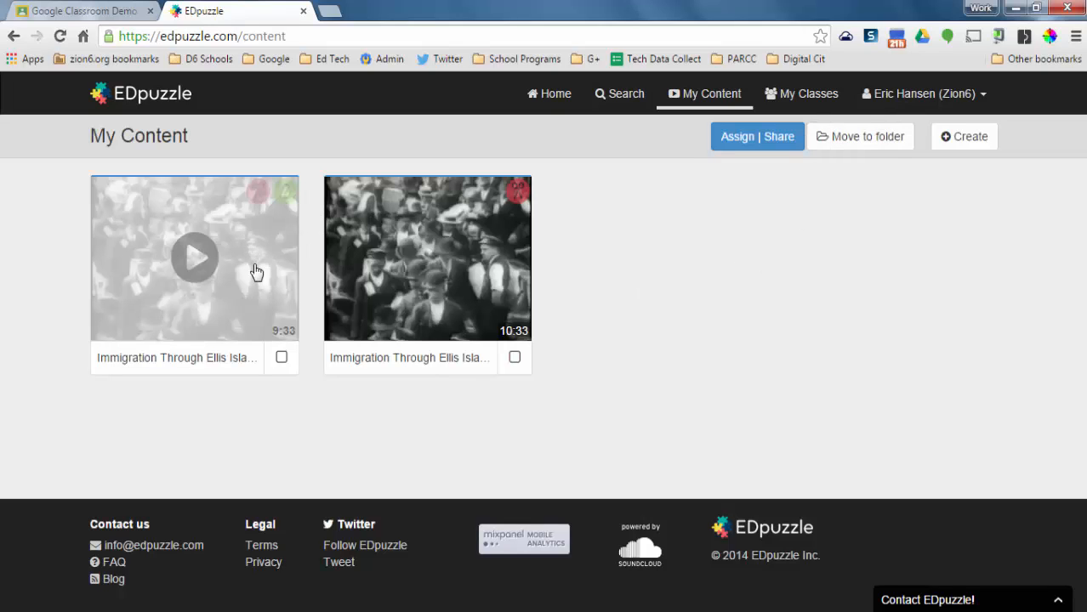
pyautogui.click(255, 268)
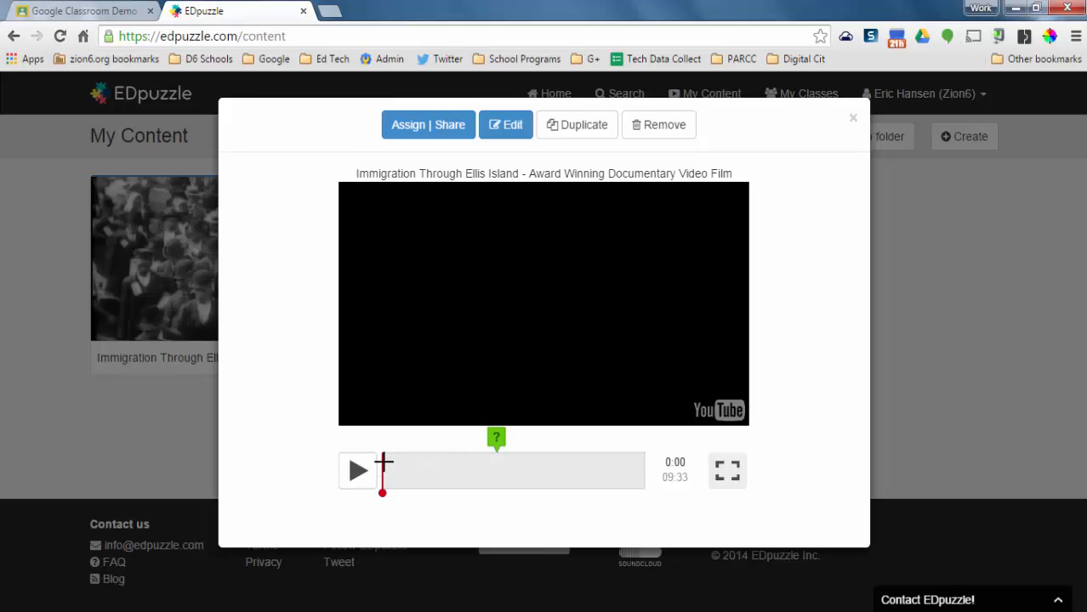
pyautogui.moveTo(382, 464); pyautogui.dragTo(493, 474)
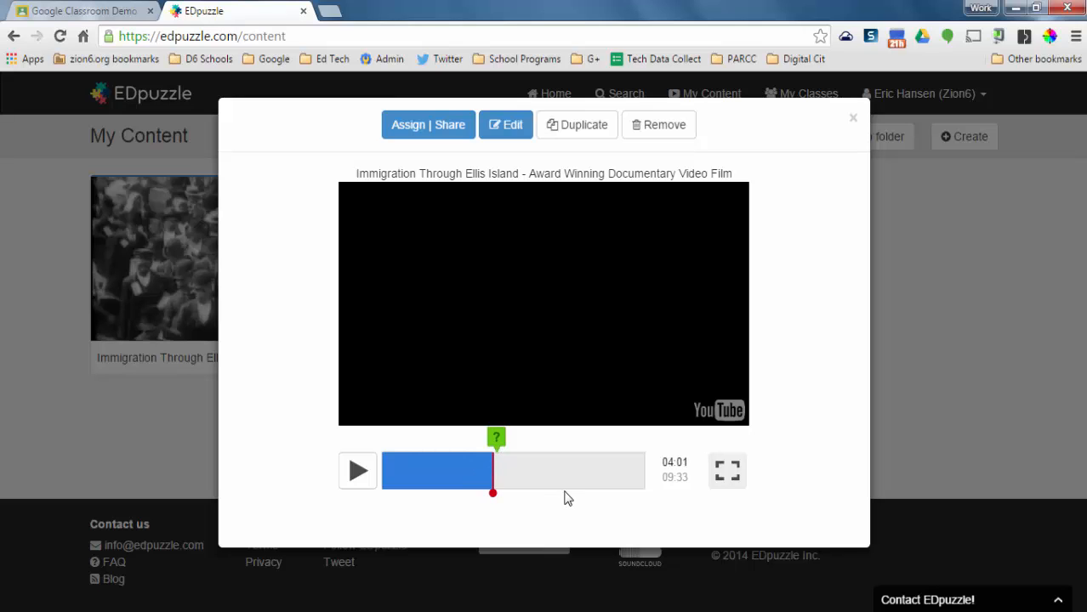
pyautogui.click(359, 484)
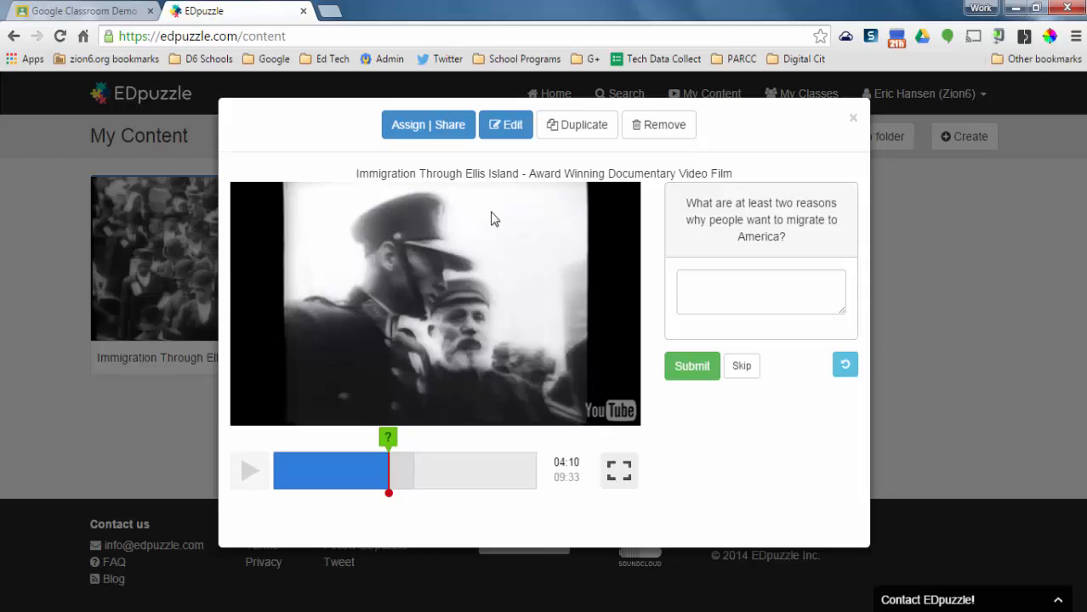
# - Copy the previewed lesson's share link and switch to Google Classroom
pyautogui.click(429, 125)
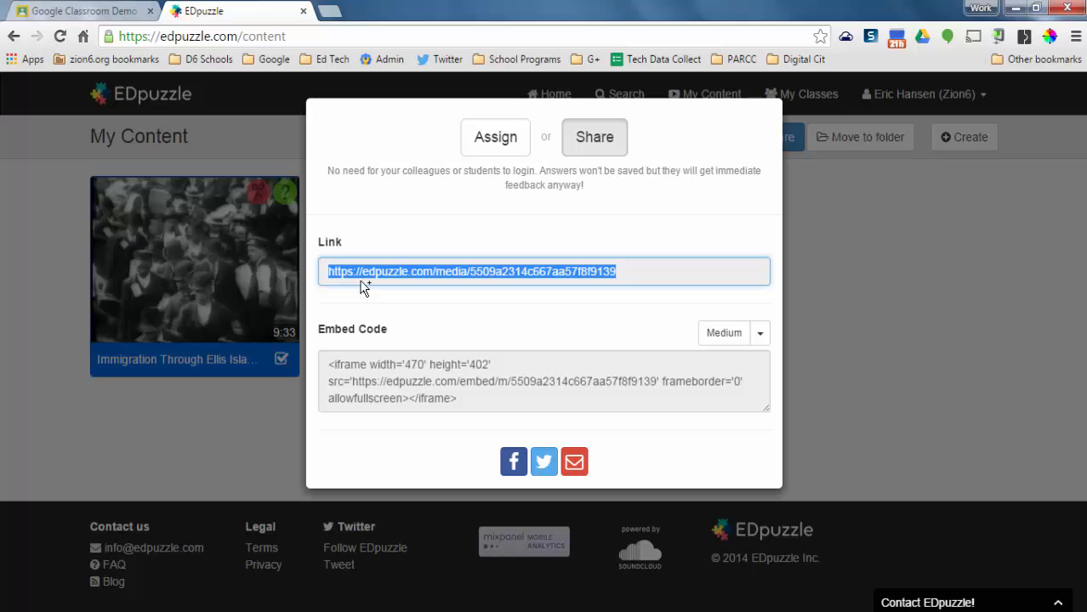
pyautogui.click(119, 11)
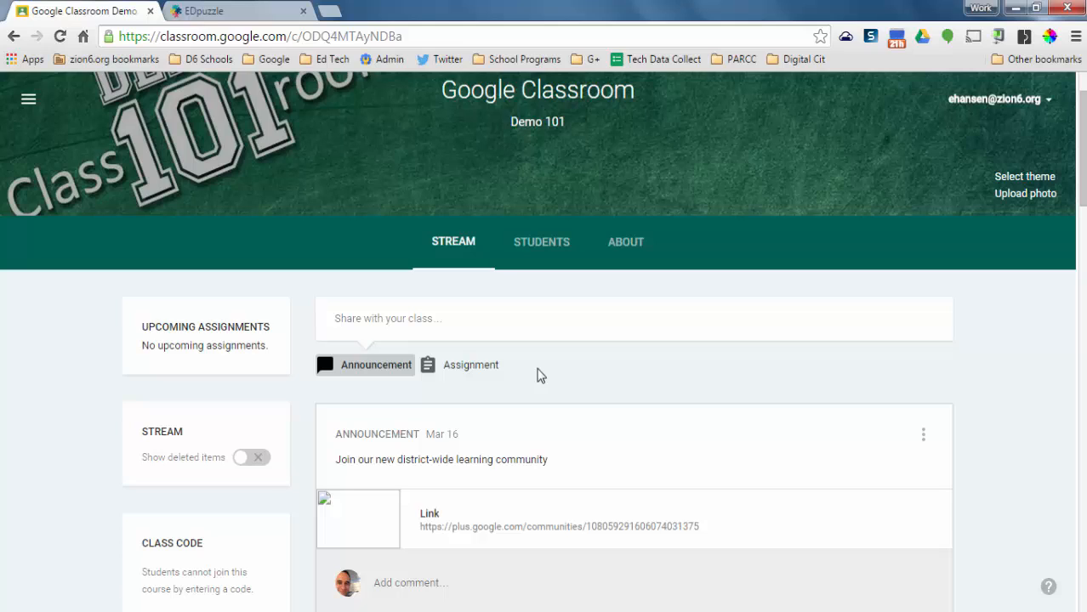
# - Write the class announcement "Please watch this video on immigration and use the comment to provide your view about immigration."
pyautogui.click(483, 326)
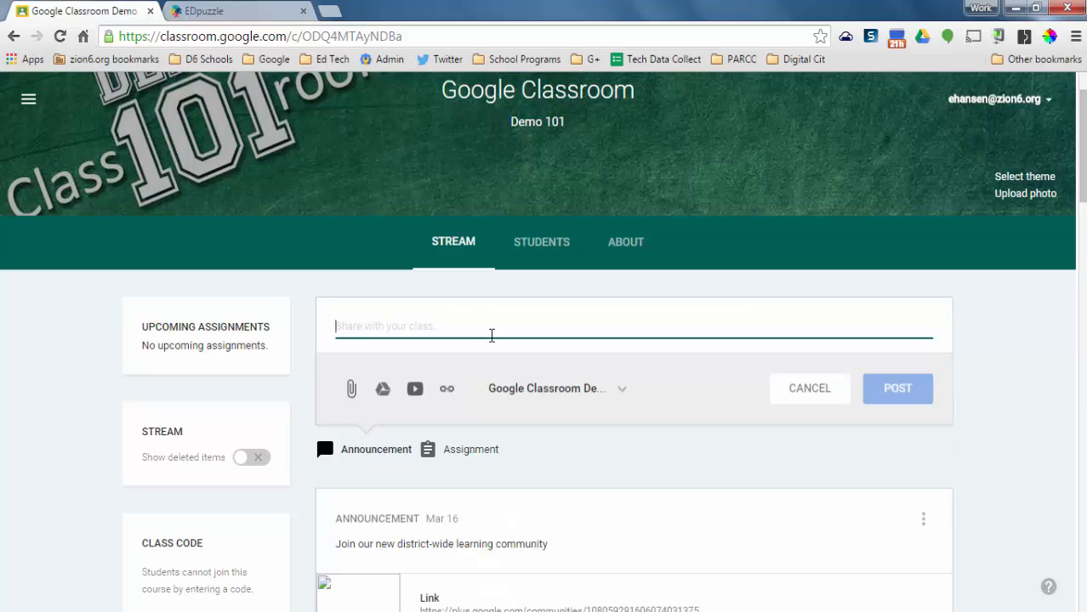
pyautogui.write('Please watch this video on immigration and use the comment to provide your view about immigration.')
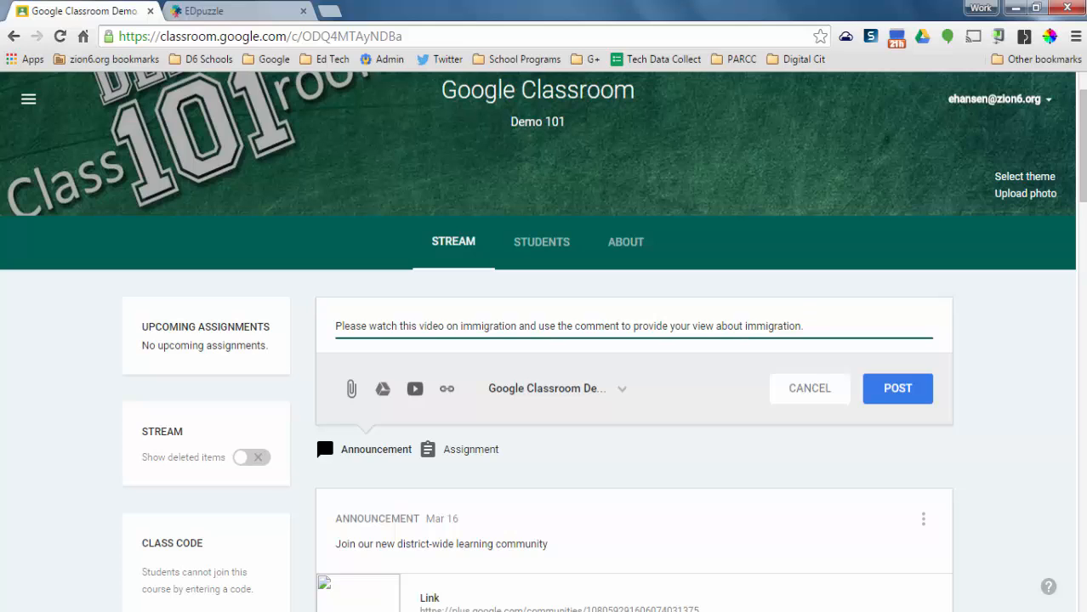
pyautogui.click(284, 9)
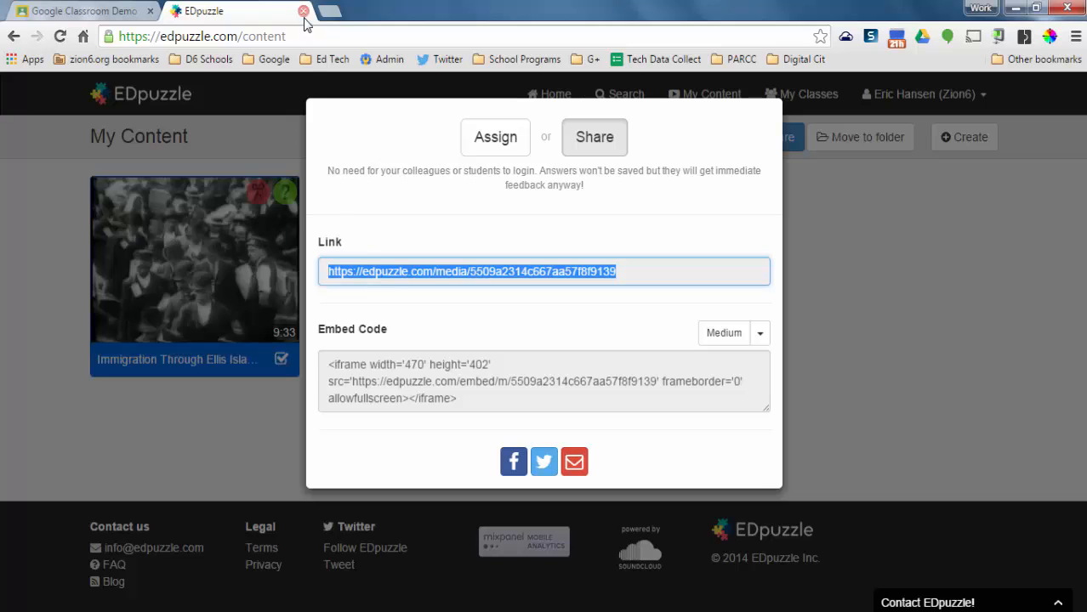
pyautogui.click(143, 9)
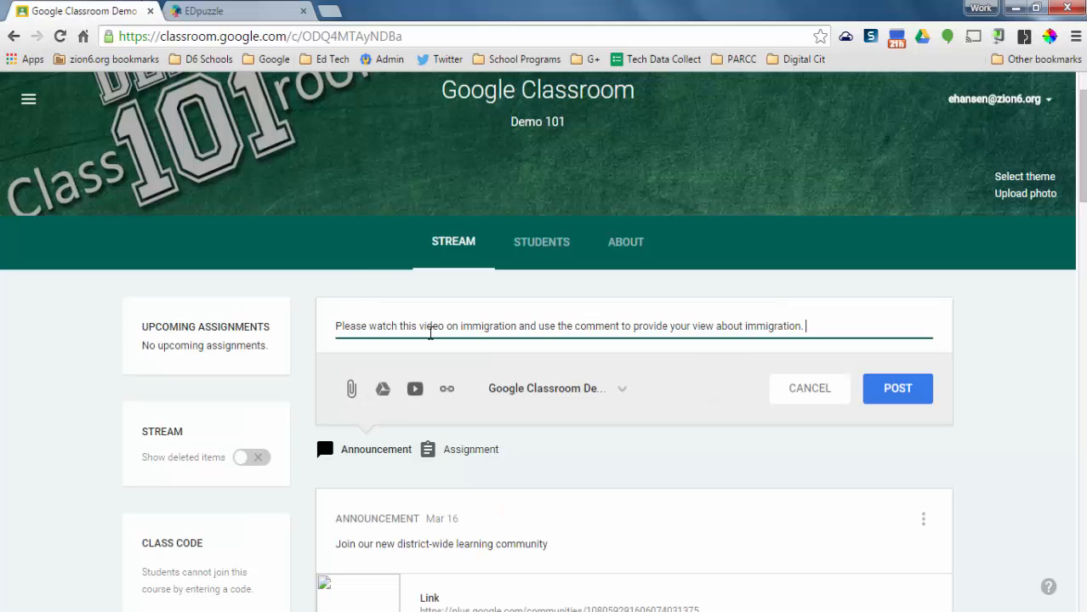
pyautogui.click(447, 387)
pyautogui.write('https://edpuzzle.com/media/5509a2314c667aa57f8f9139')
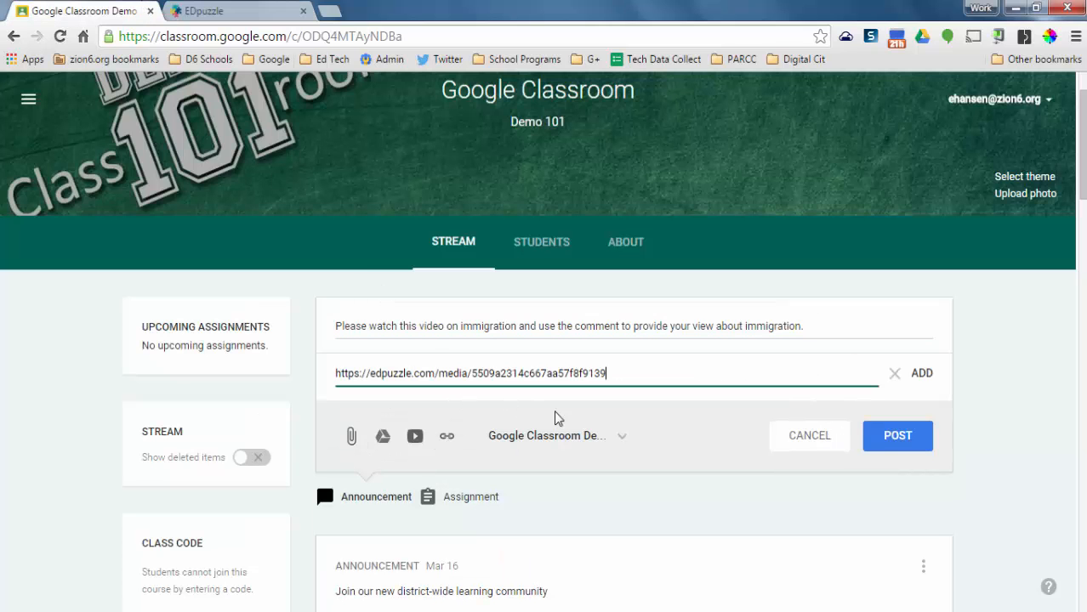
pyautogui.click(923, 374)
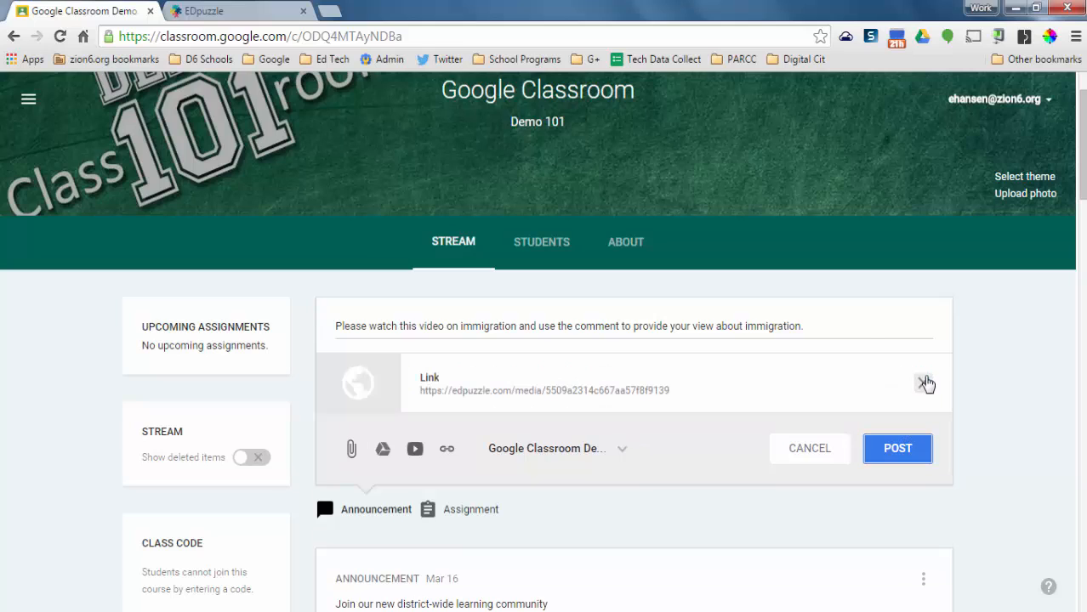
pyautogui.click(915, 461)
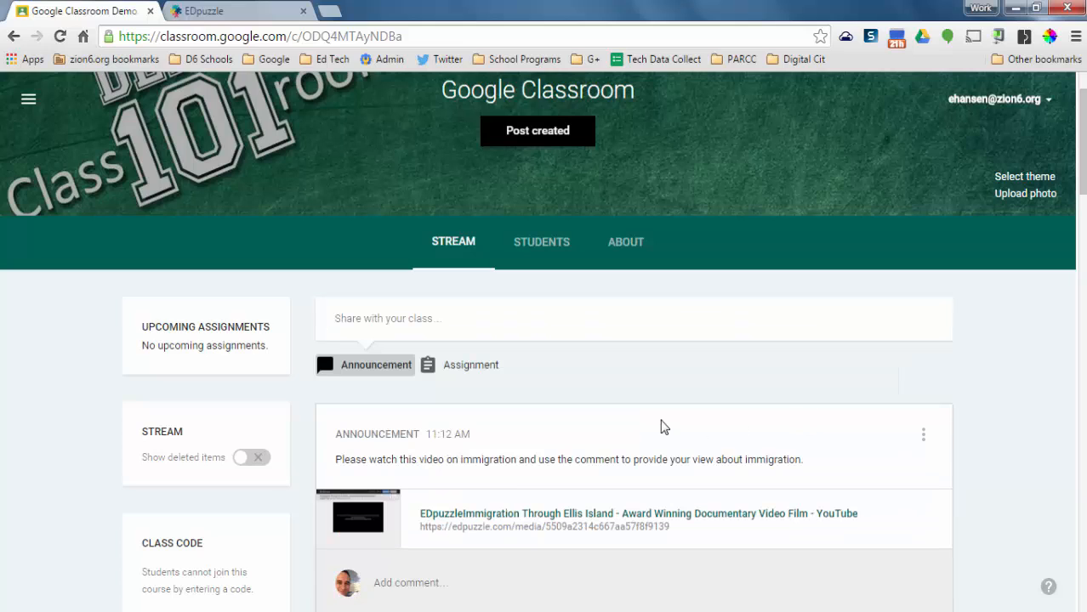
# - Open the posted lesson link to check its EDpuzzle page and return to Google Classroom
pyautogui.click(498, 514)
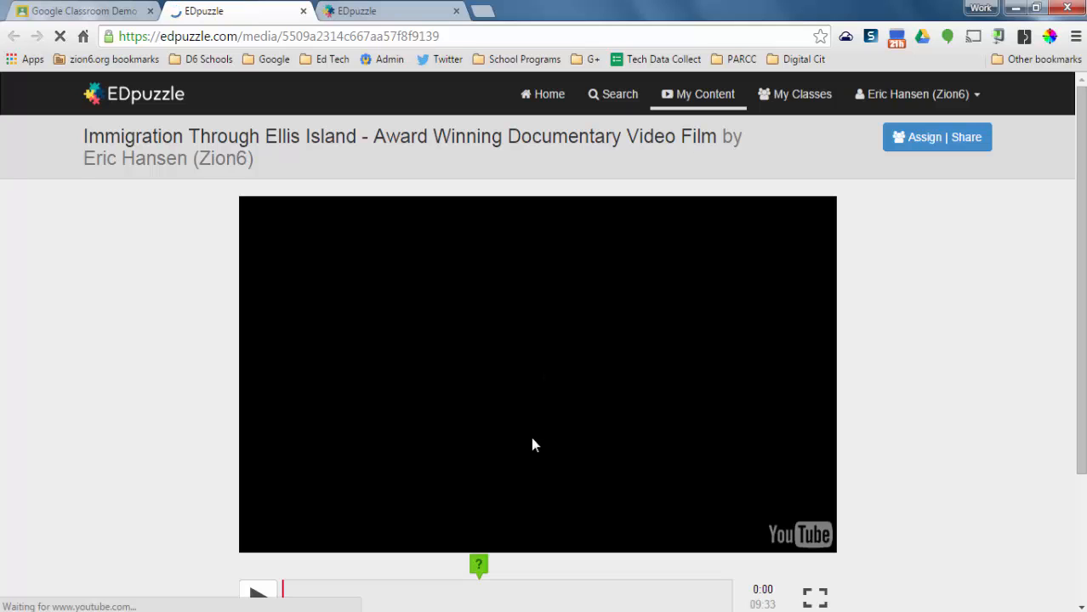
pyautogui.scroll(-1, 477, 557)
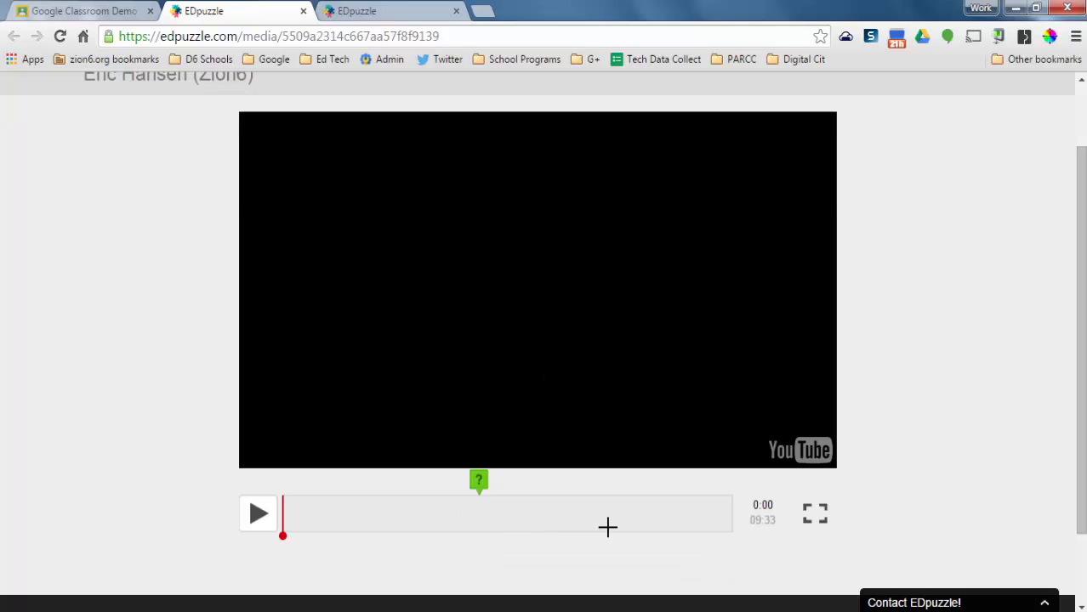
pyautogui.click(118, 12)
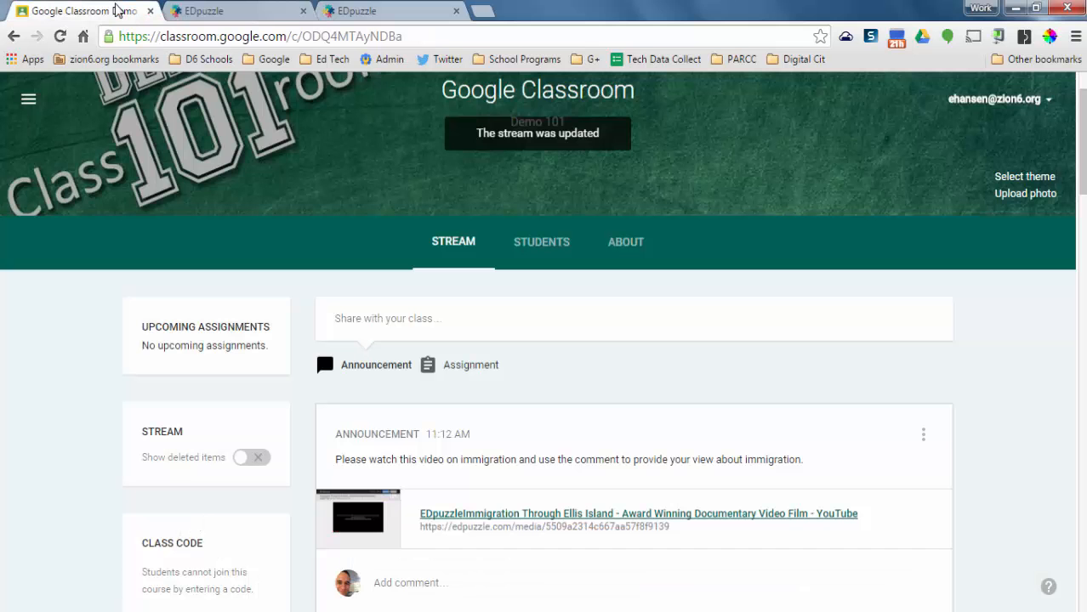
# - Look at the comment entry area under the immigration announcement and close it without commenting
pyautogui.click(457, 588)
pyautogui.scroll(-2, 485, 582)
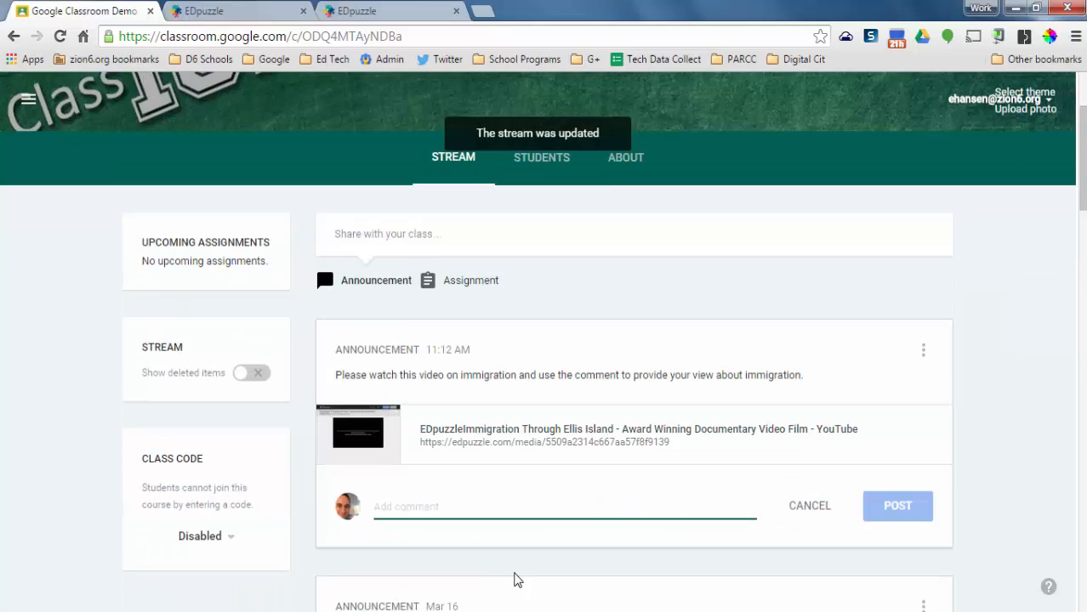
pyautogui.click(807, 425)
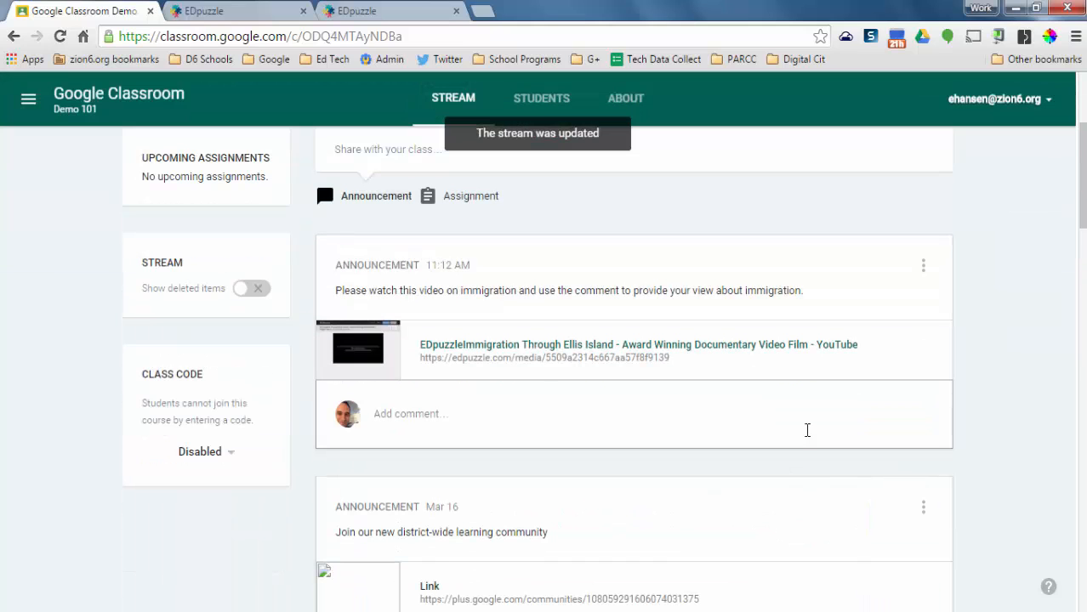